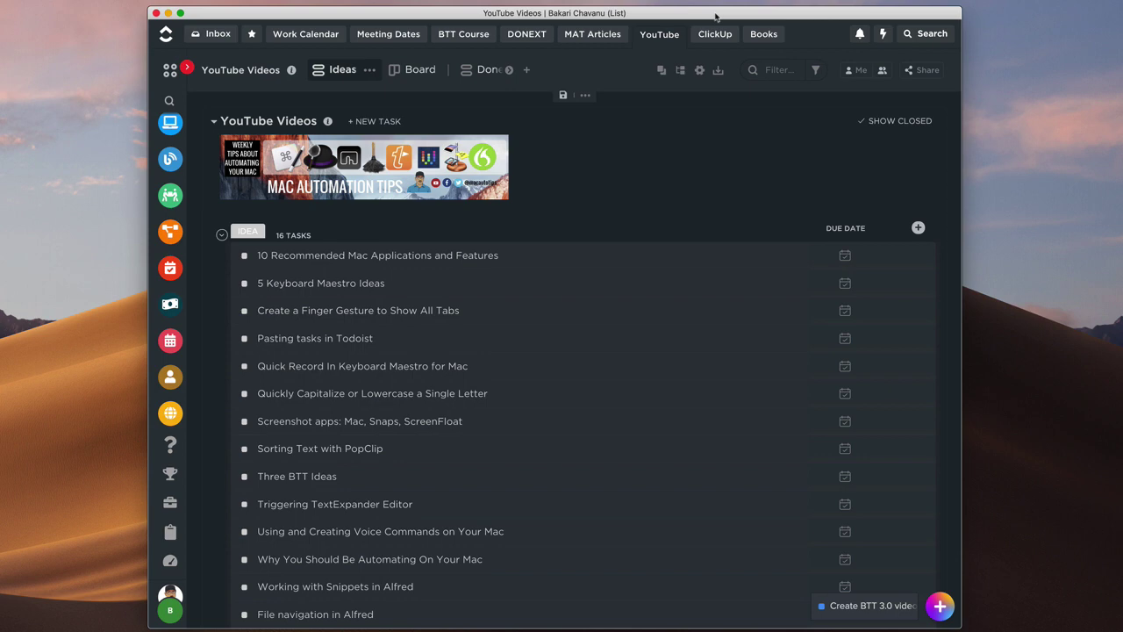
Look over the Idea group and examine the status options of the task "10 Recommended Mac Applications and Features"
{"action": "scroll", "coordinate": [657, 123], "scroll_direction": "down", "scroll_amount": 4}
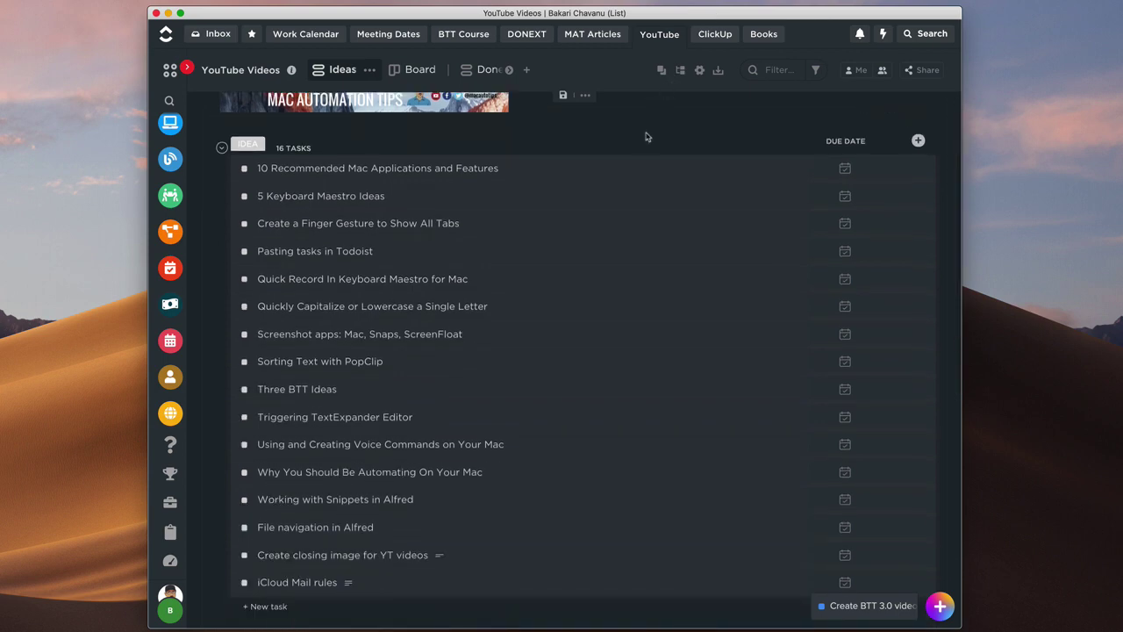
{"action": "scroll", "coordinate": [574, 176], "scroll_direction": "down", "scroll_amount": 2}
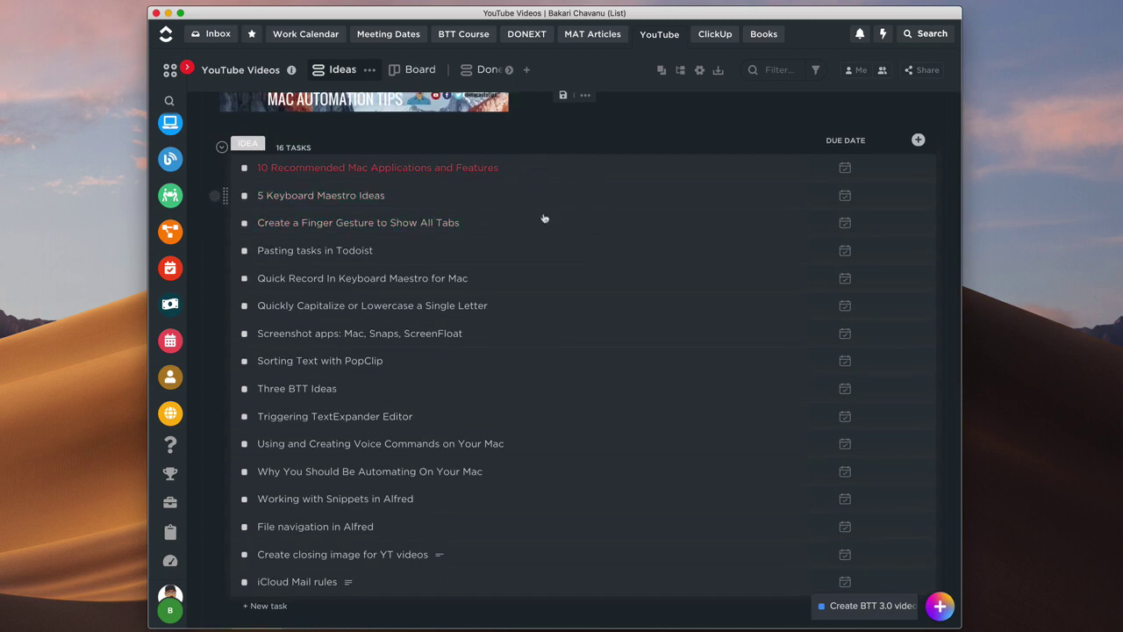
{"action": "scroll", "coordinate": [543, 235], "scroll_direction": "down", "scroll_amount": 1}
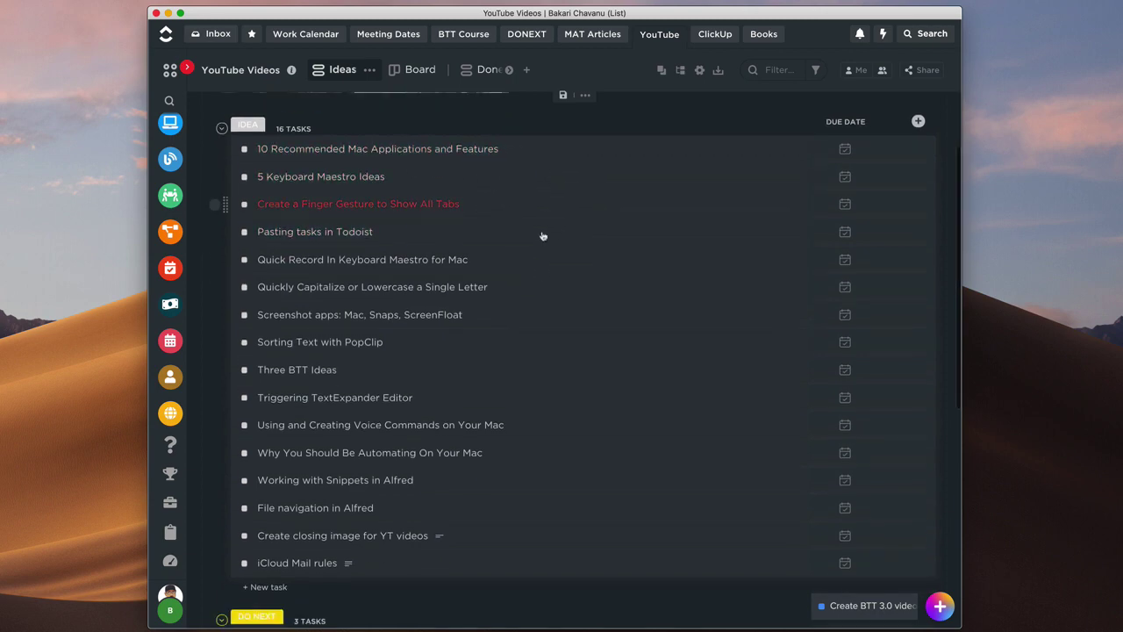
{"action": "scroll", "coordinate": [246, 203], "scroll_direction": "up", "scroll_amount": 3}
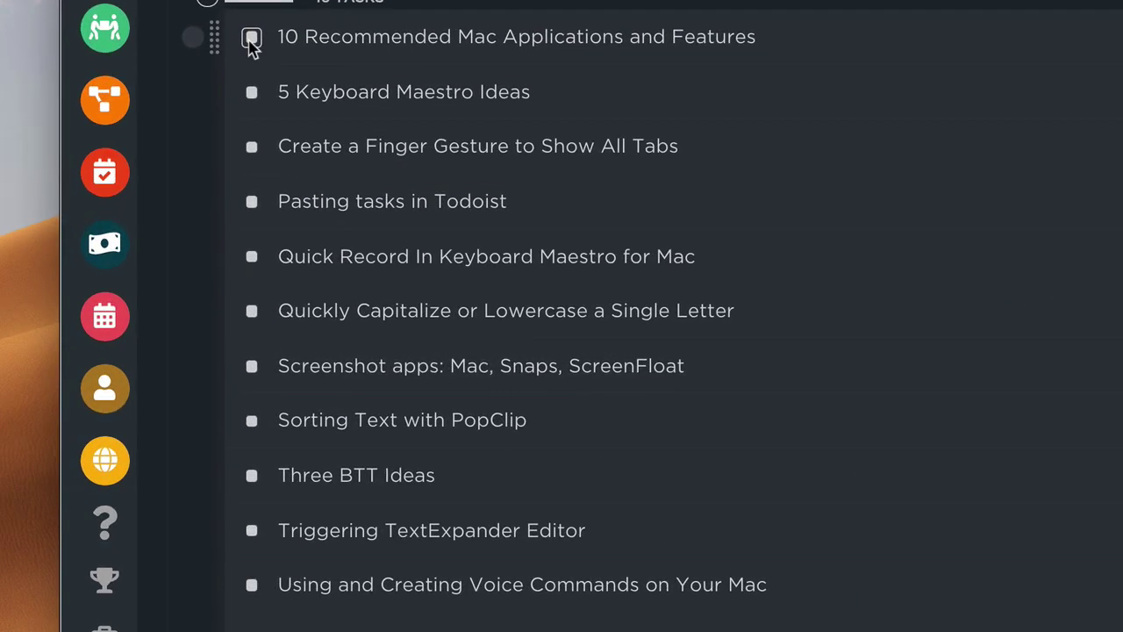
{"action": "left_click", "coordinate": [244, 201]}
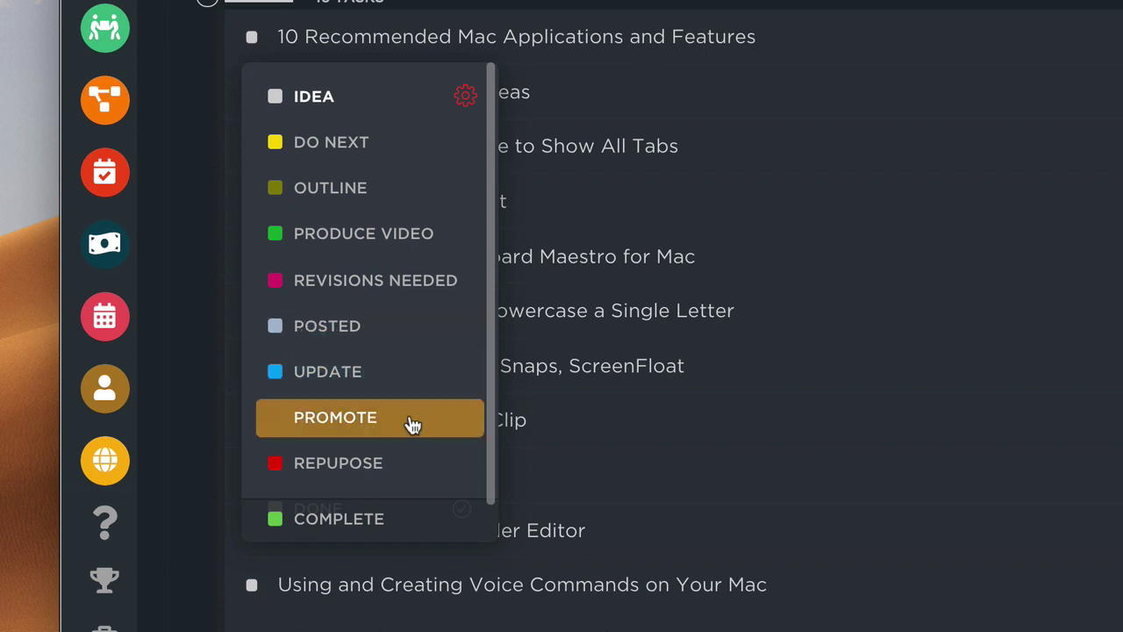
{"action": "scroll", "coordinate": [417, 469], "scroll_direction": "down", "scroll_amount": 1}
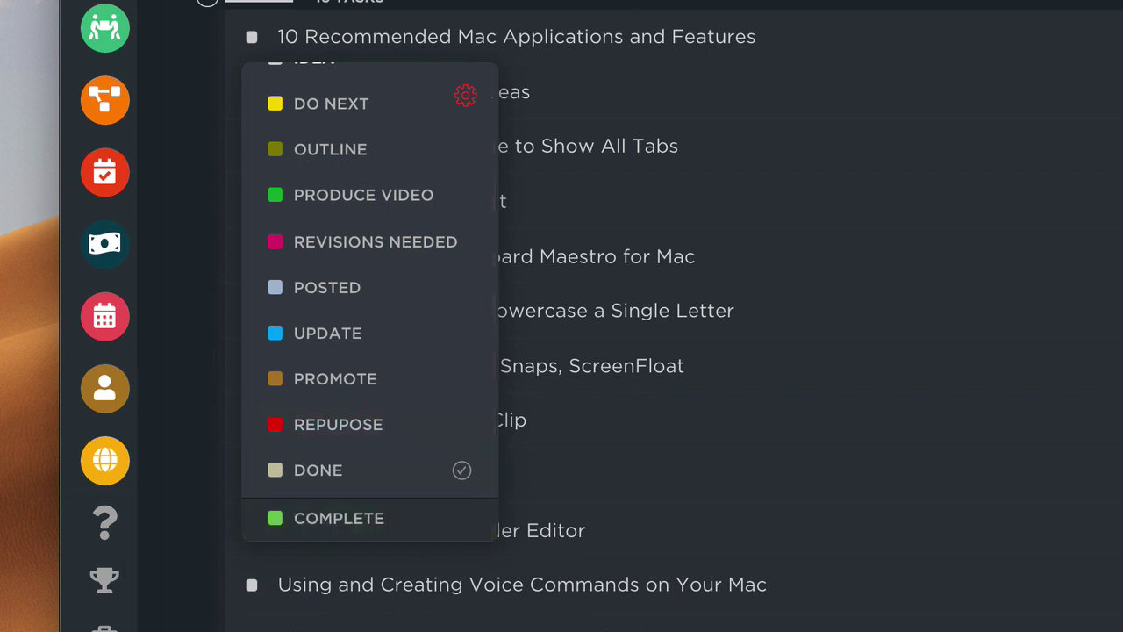
{"action": "scroll", "coordinate": [418, 203], "scroll_direction": "up", "scroll_amount": 2}
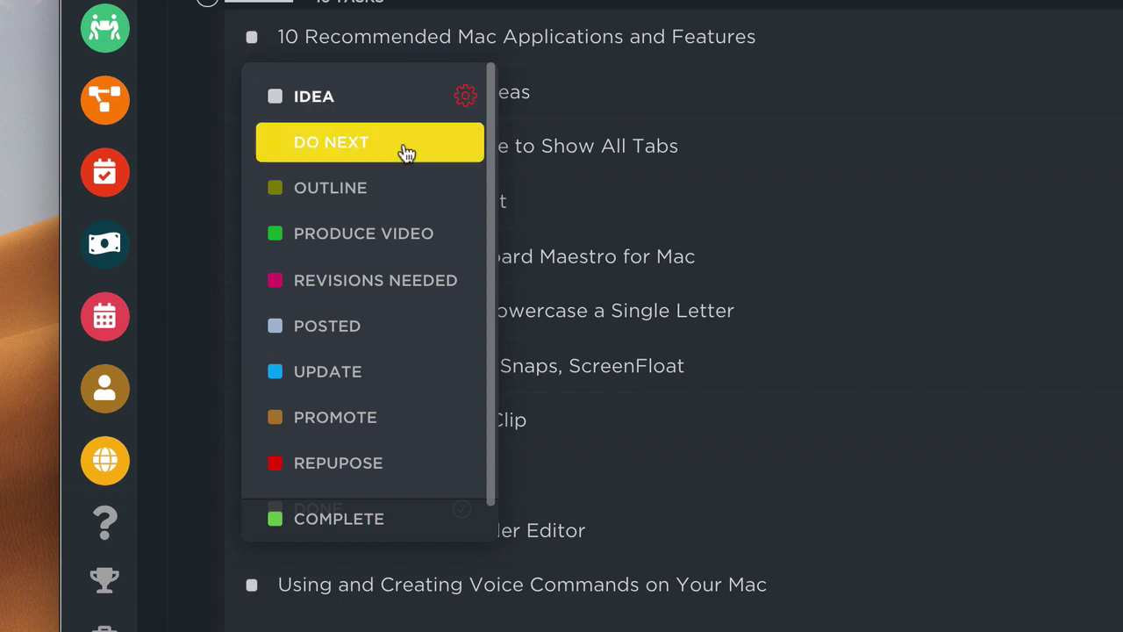
{"action": "left_click", "coordinate": [985, 30]}
Browse the YouTube Videos task list and recheck the status choices for the first Idea task
{"action": "scroll", "coordinate": [974, 77], "scroll_direction": "down", "scroll_amount": 5}
{"action": "scroll", "coordinate": [973, 87], "scroll_direction": "up", "scroll_amount": 5}
{"action": "scroll", "coordinate": [977, 176], "scroll_direction": "down", "scroll_amount": 2}
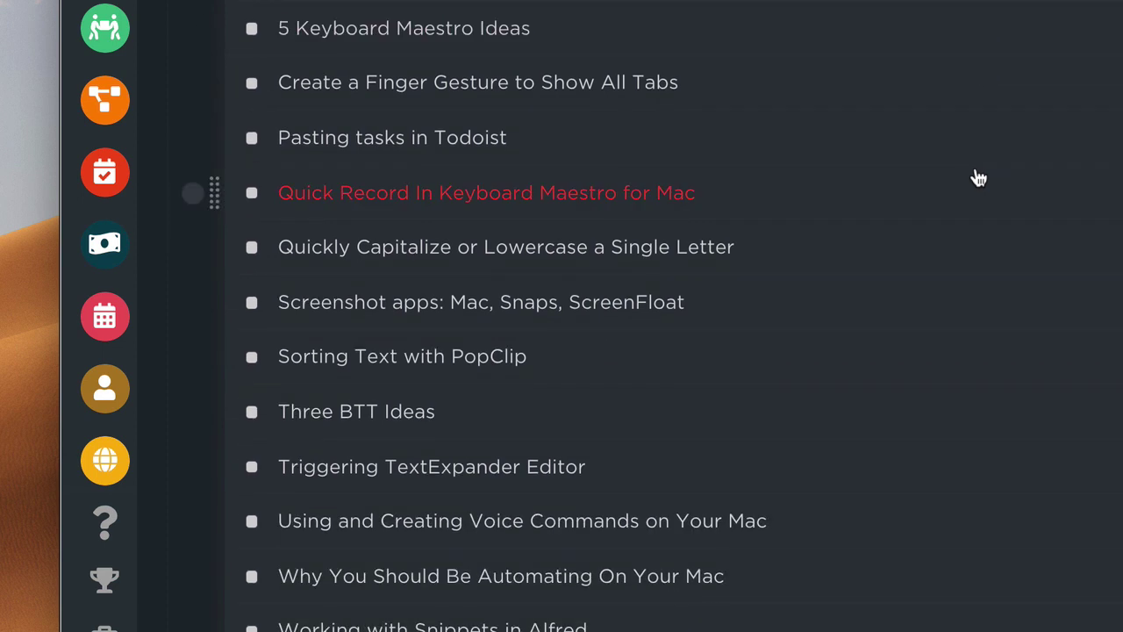
{"action": "scroll", "coordinate": [980, 214], "scroll_direction": "up", "scroll_amount": 2}
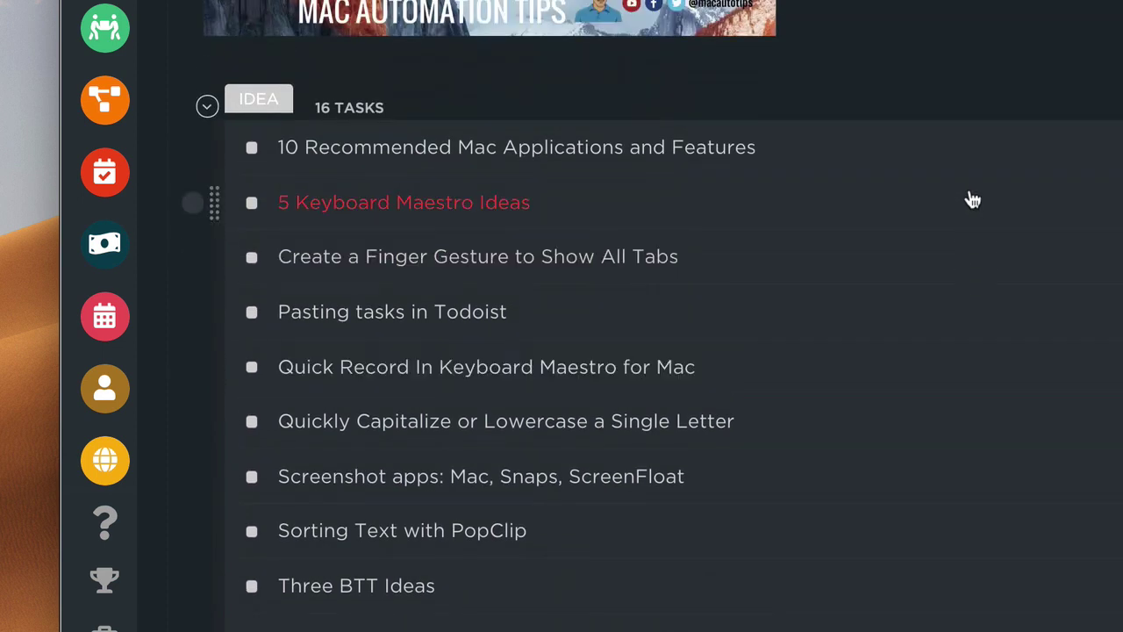
{"action": "scroll", "coordinate": [973, 198], "scroll_direction": "down", "scroll_amount": 1}
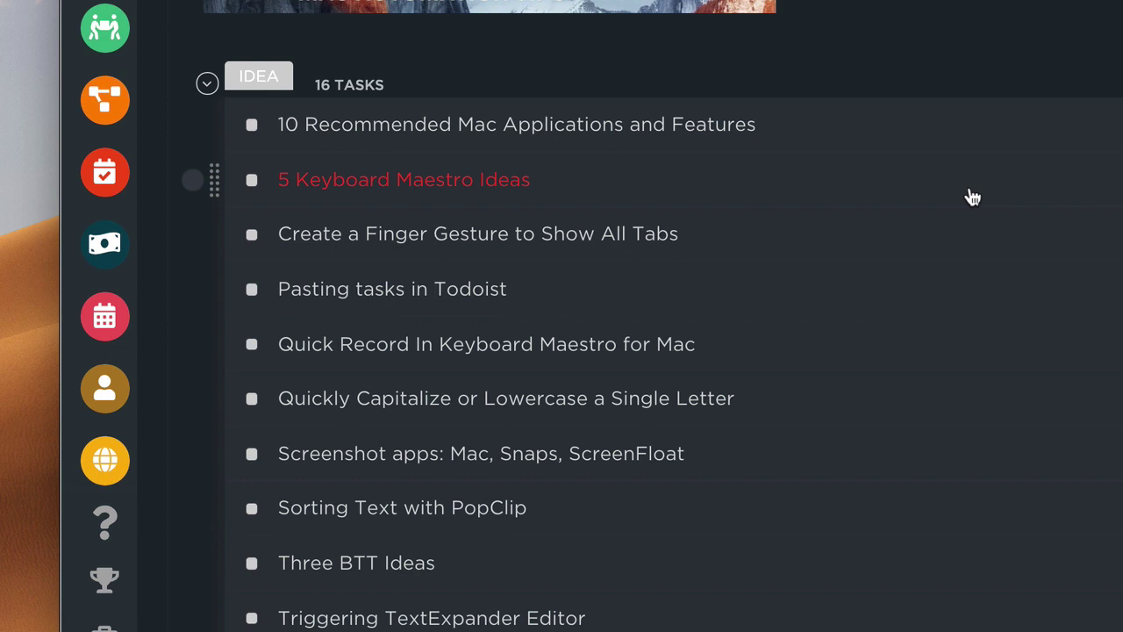
{"action": "scroll", "coordinate": [947, 68], "scroll_direction": "down", "scroll_amount": 3}
{"action": "scroll", "coordinate": [948, 35], "scroll_direction": "up", "scroll_amount": 2}
{"action": "scroll", "coordinate": [948, 30], "scroll_direction": "down", "scroll_amount": 4}
{"action": "scroll", "coordinate": [873, 73], "scroll_direction": "up", "scroll_amount": 2}
{"action": "scroll", "coordinate": [864, 57], "scroll_direction": "up", "scroll_amount": 3}
{"action": "left_click", "coordinate": [252, 150]}
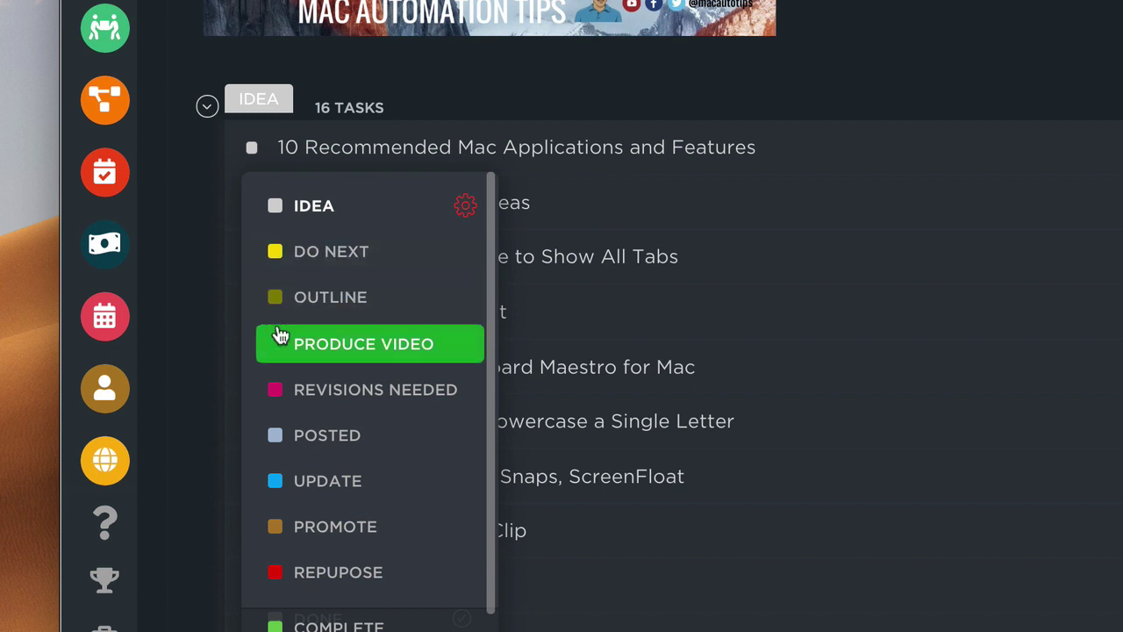
{"action": "left_click", "coordinate": [363, 100]}
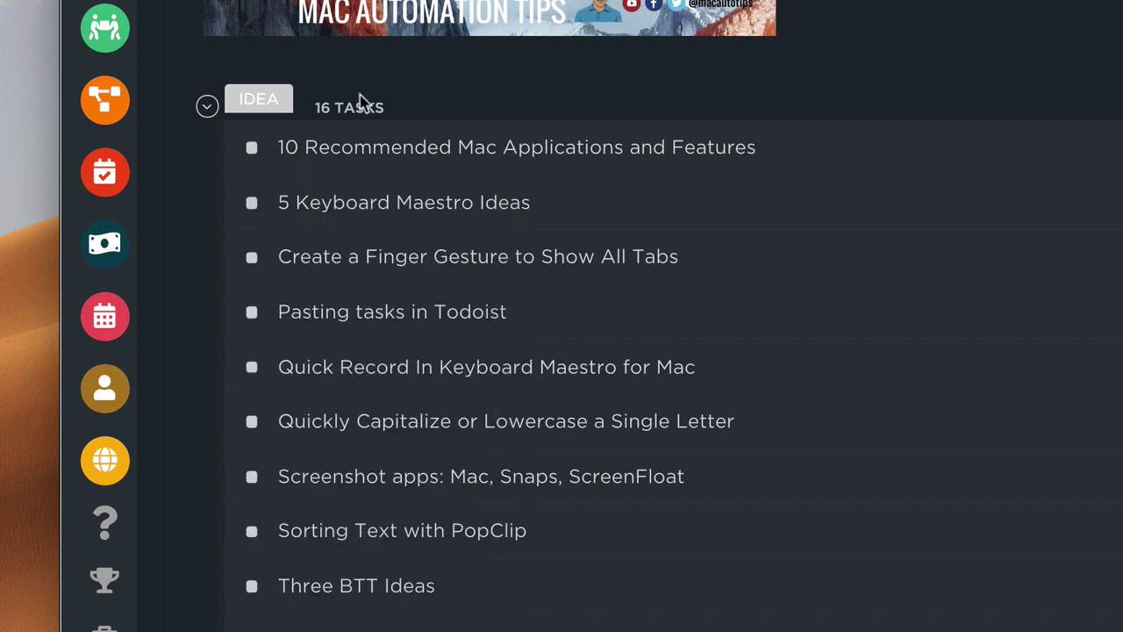
Collapse the Idea status group in the YouTube Videos list
{"action": "left_click", "coordinate": [207, 109]}
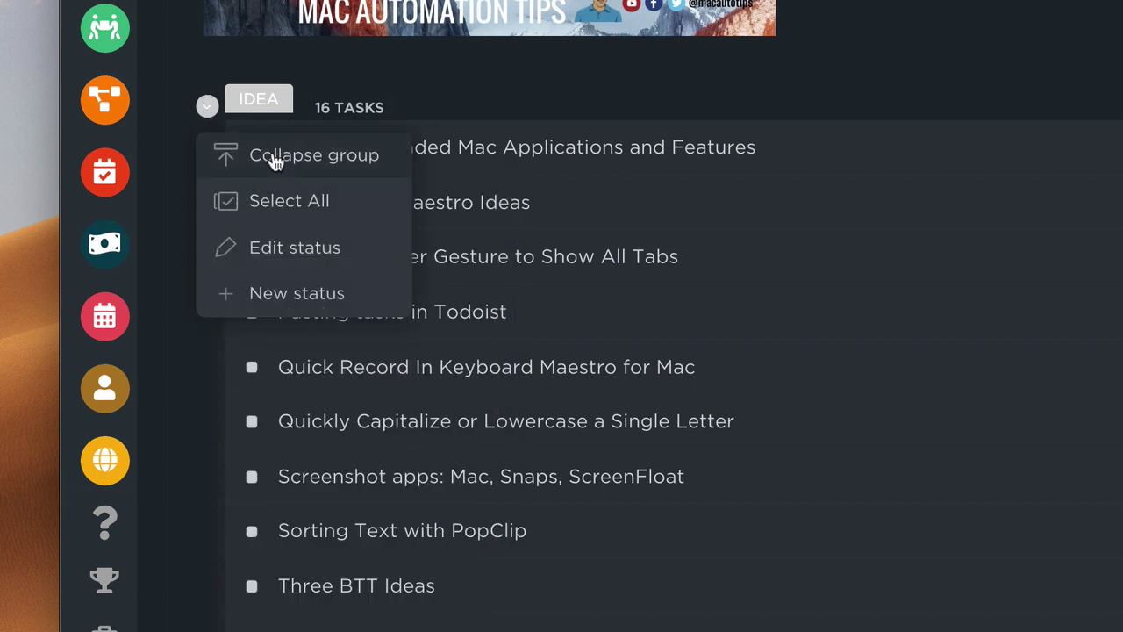
{"action": "left_click", "coordinate": [274, 160]}
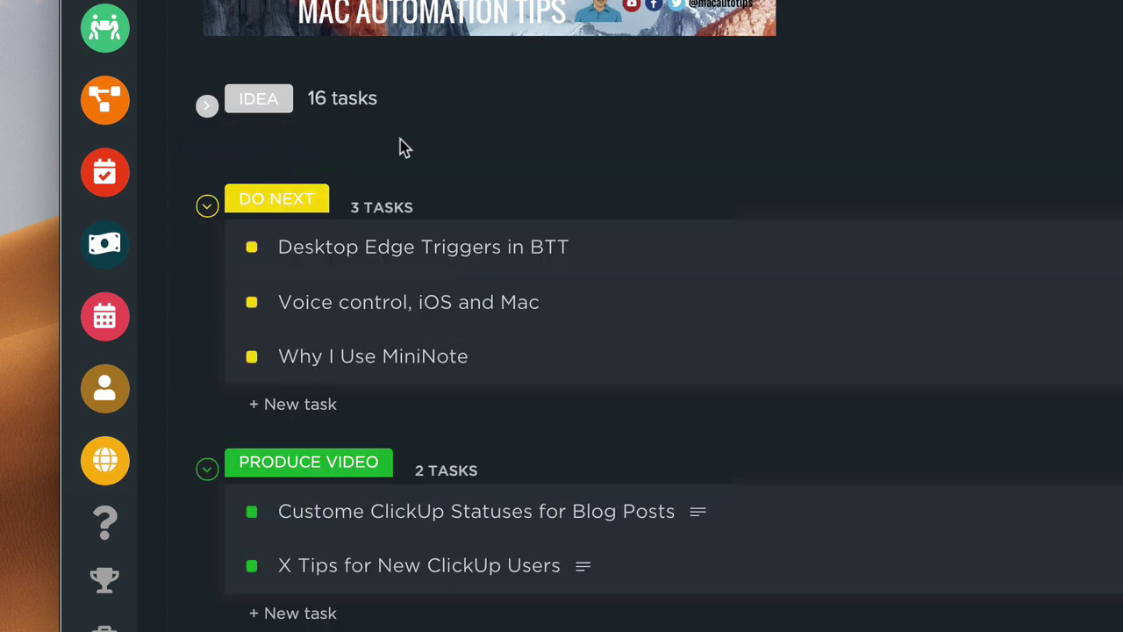
{"action": "scroll", "coordinate": [456, 123], "scroll_direction": "down", "scroll_amount": 4}
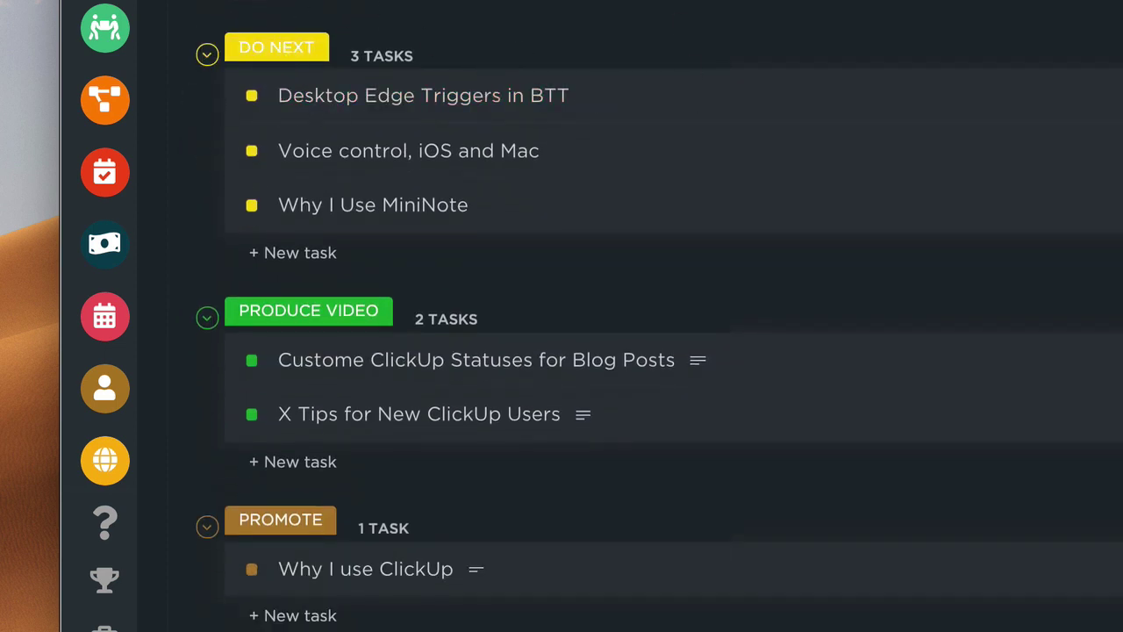
Check the status options of the "Custome ClickUp Statuses for Blog Posts" task in the Produce Video group
{"action": "left_click_drag", "start_coordinate": [281, 101], "coordinate": [313, 80]}
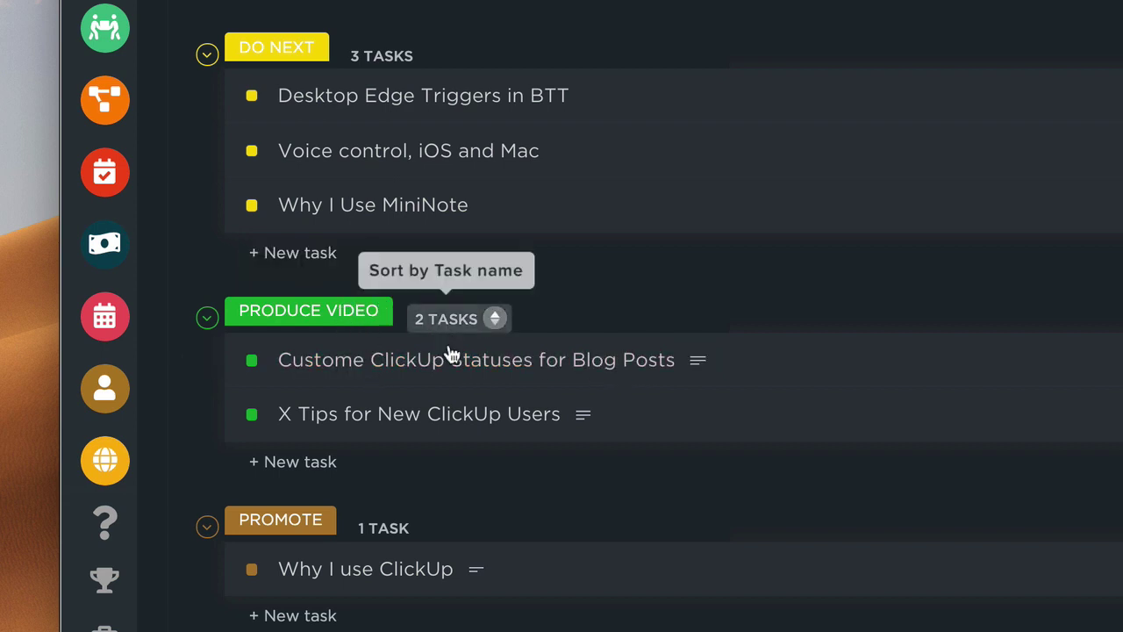
{"action": "left_click", "coordinate": [251, 361]}
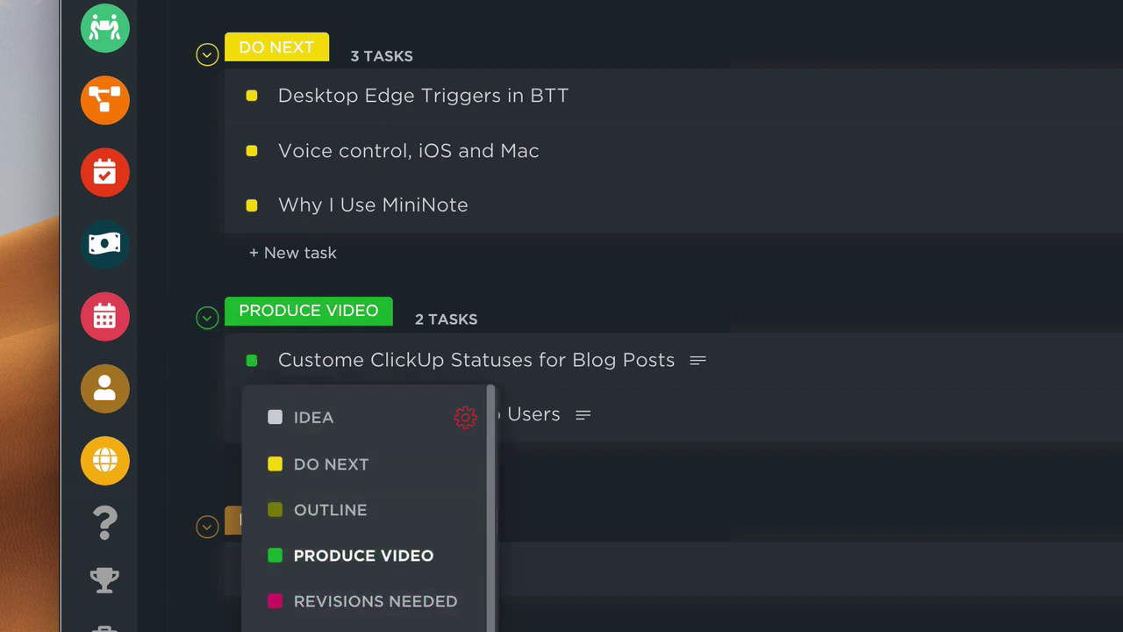
{"action": "left_click", "coordinate": [599, 263]}
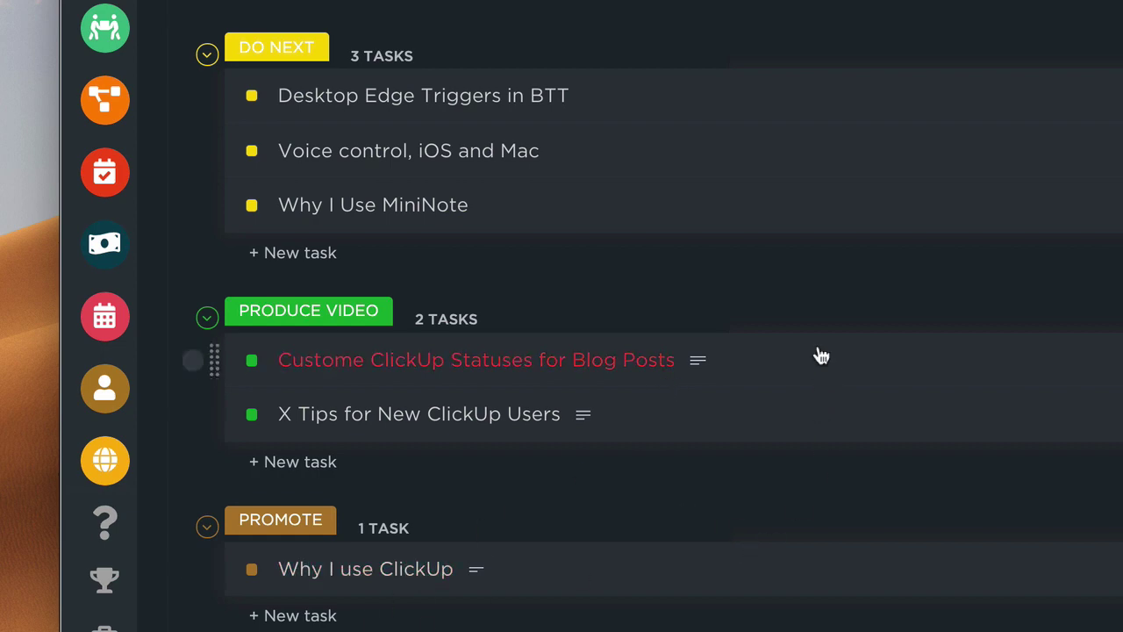
{"action": "scroll", "coordinate": [819, 354], "scroll_direction": "up", "scroll_amount": 3}
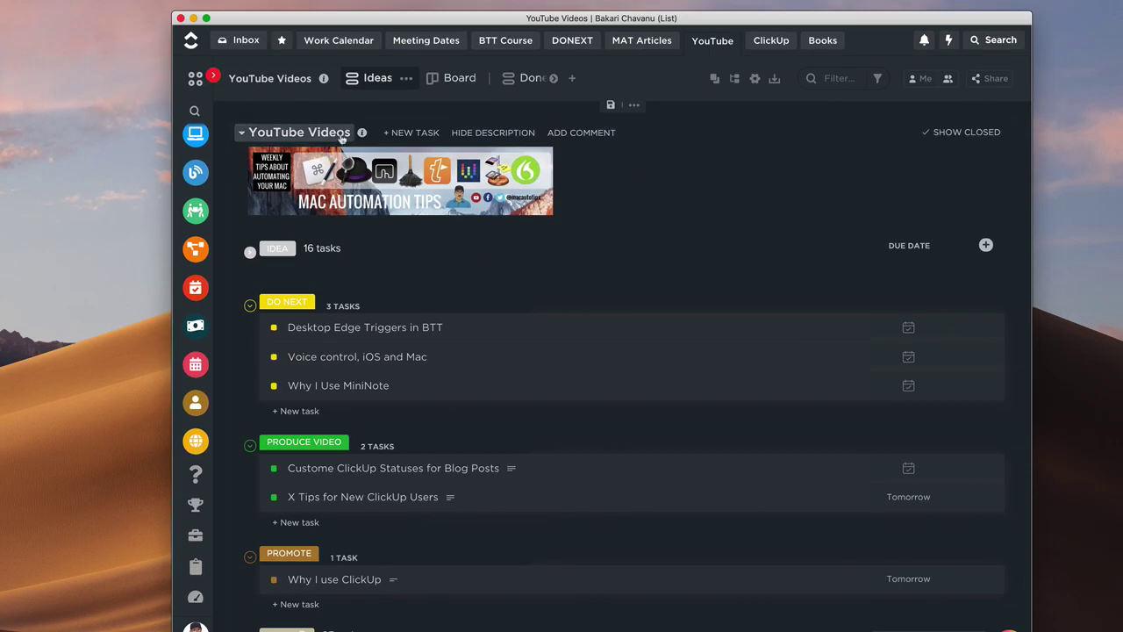
{"action": "left_click", "coordinate": [343, 134]}
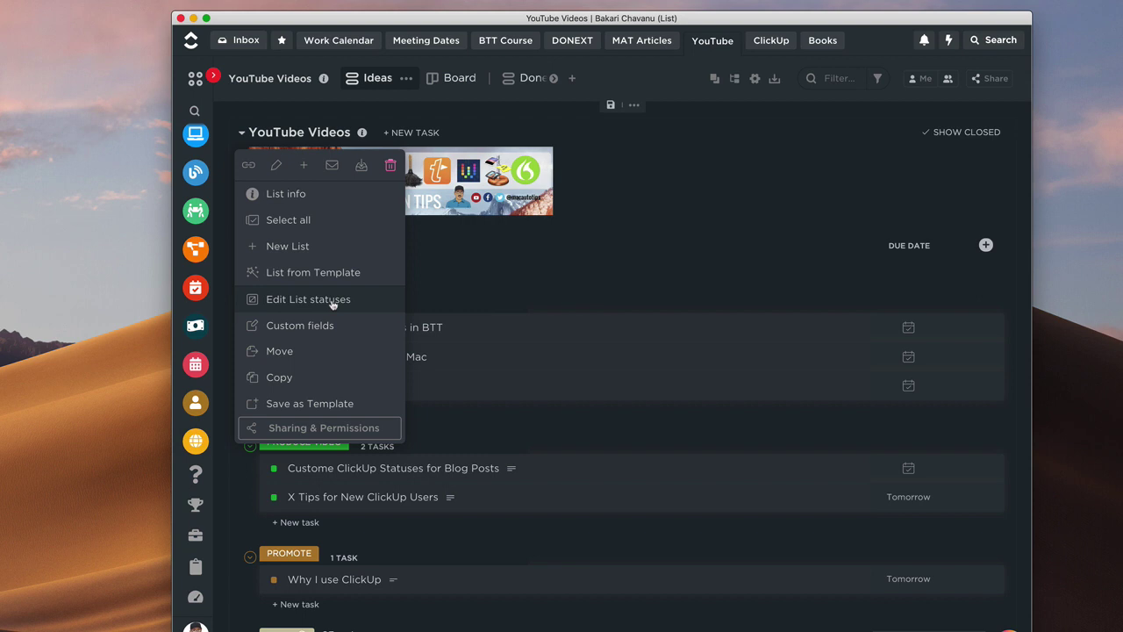
{"action": "left_click", "coordinate": [451, 278]}
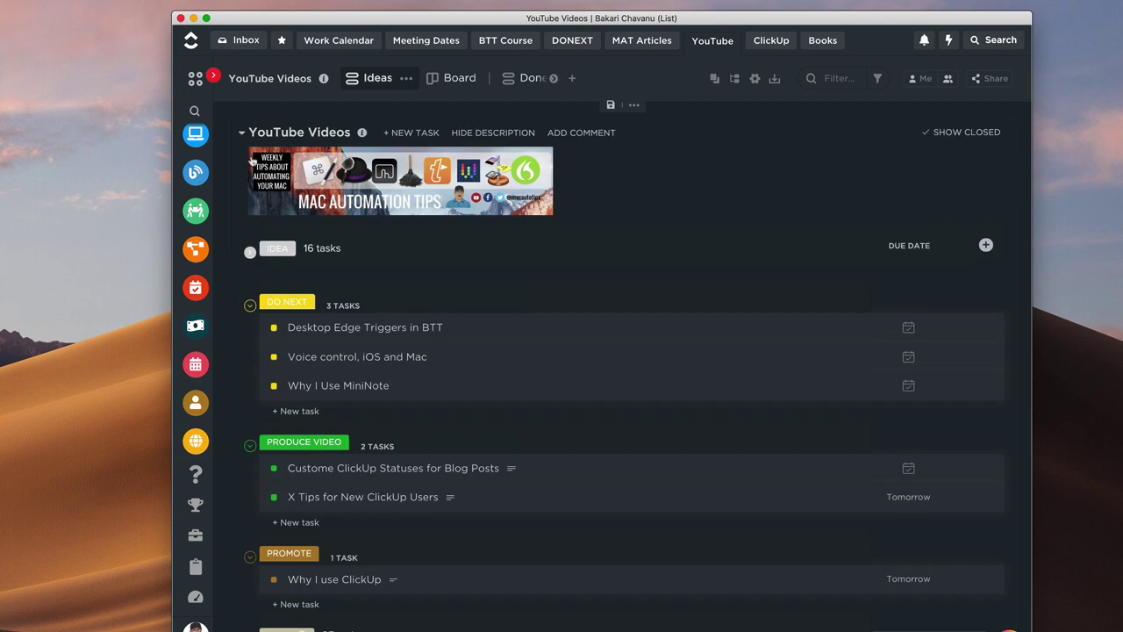
Expand the sidebar and open the status editor for the YouTube Videos list
{"action": "left_click", "coordinate": [212, 77]}
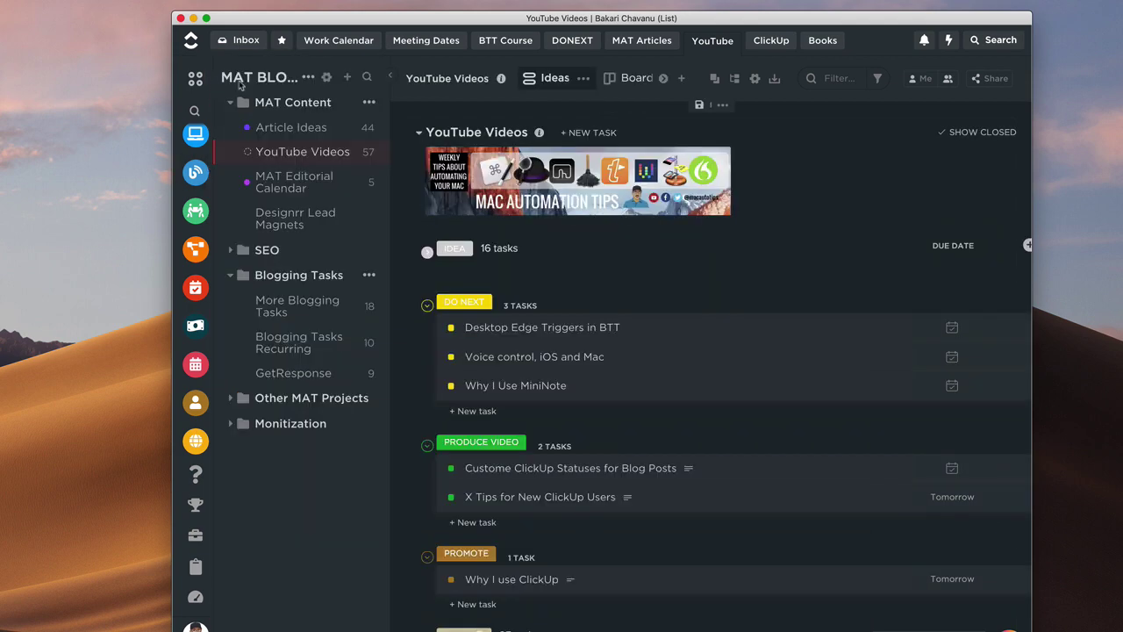
{"action": "left_click", "coordinate": [504, 139]}
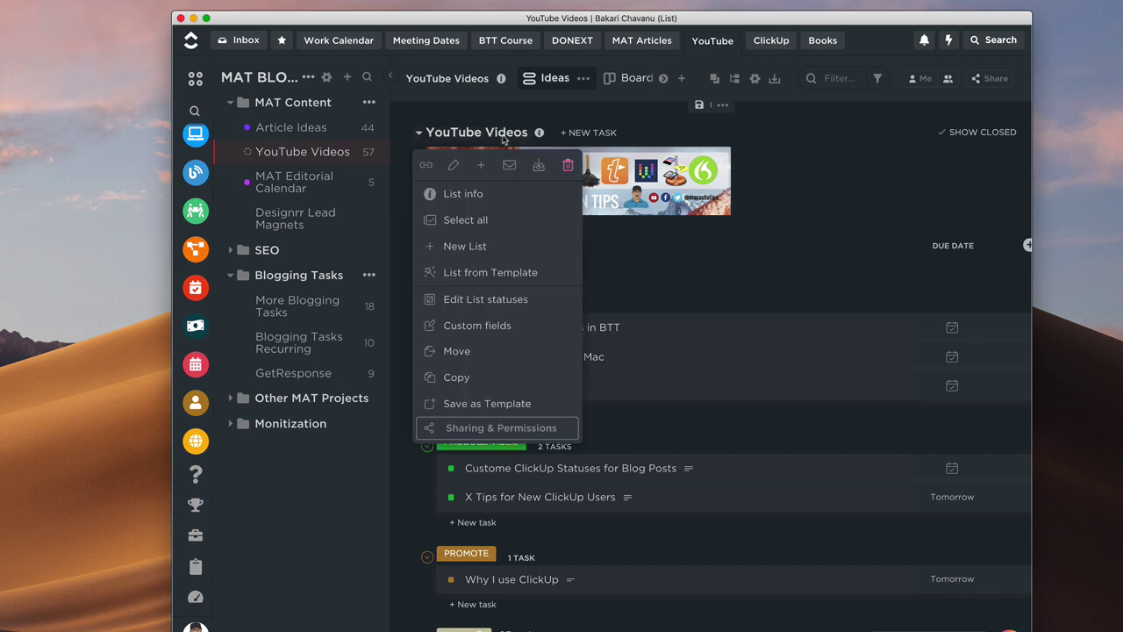
{"action": "left_click", "coordinate": [485, 300]}
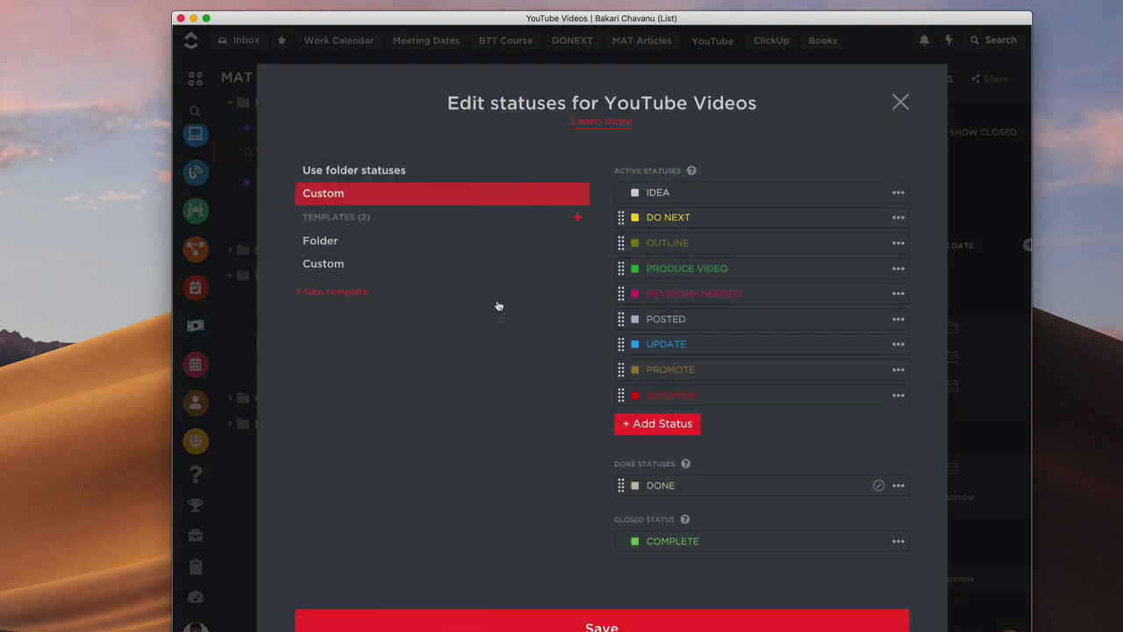
{"action": "scroll", "coordinate": [404, 277], "scroll_direction": "down", "scroll_amount": 1}
{"action": "scroll", "coordinate": [404, 277], "scroll_direction": "up", "scroll_amount": 1}
{"action": "scroll", "coordinate": [405, 277], "scroll_direction": "down", "scroll_amount": 1}
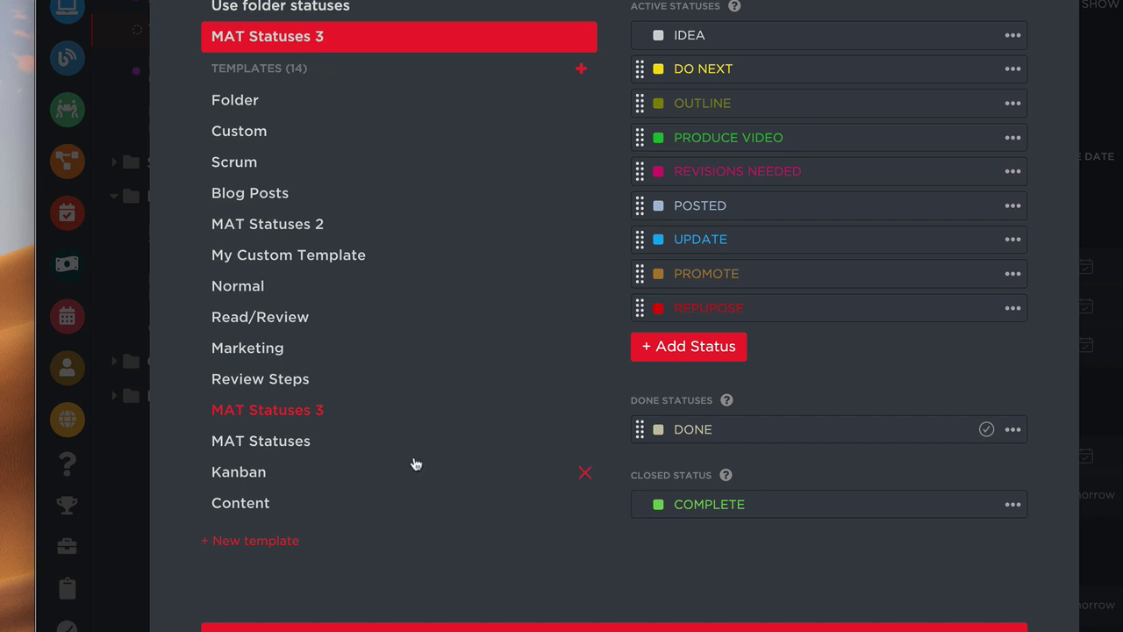
Delete the "MAT Statuses 2" status template and select the "MAT Statuses 3" template for the list
{"action": "left_click", "coordinate": [307, 226]}
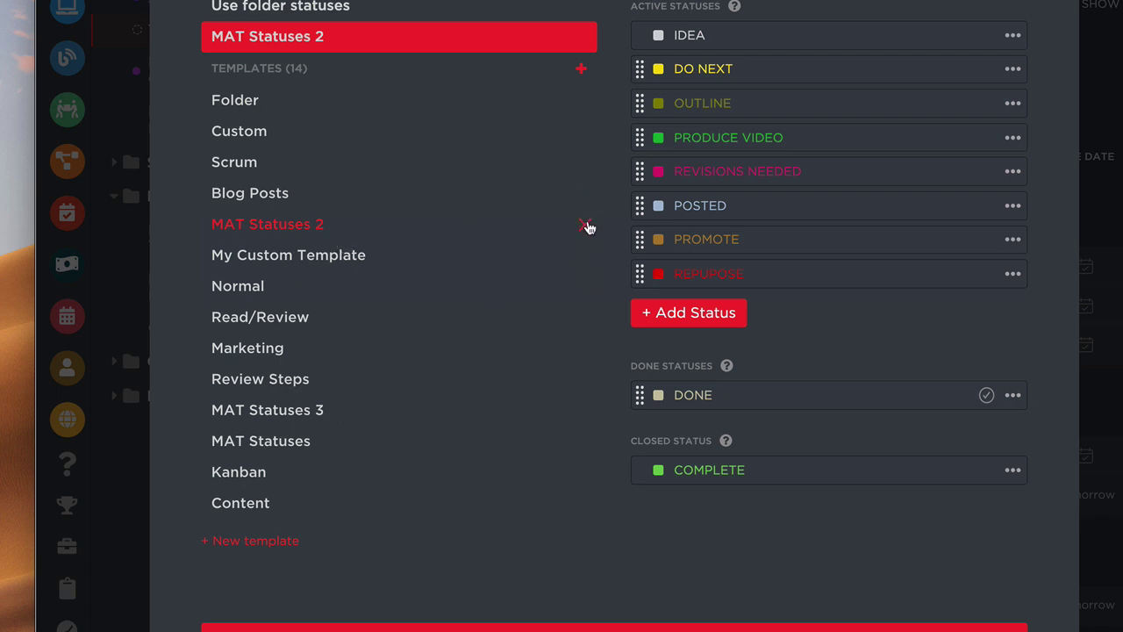
{"action": "left_click", "coordinate": [587, 229]}
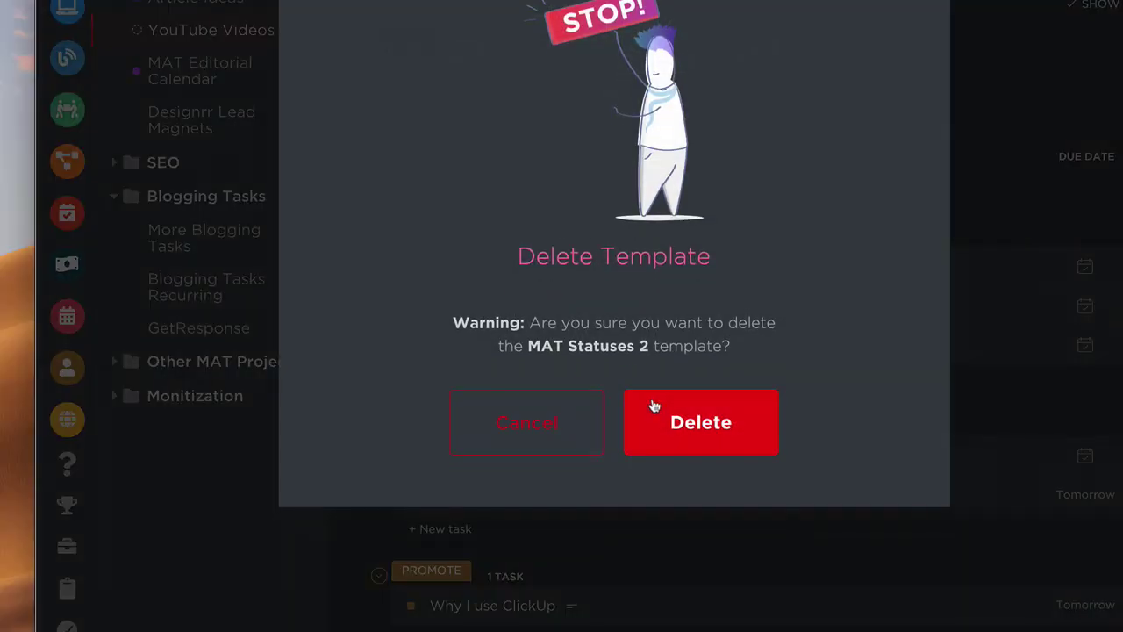
{"action": "left_click", "coordinate": [681, 415]}
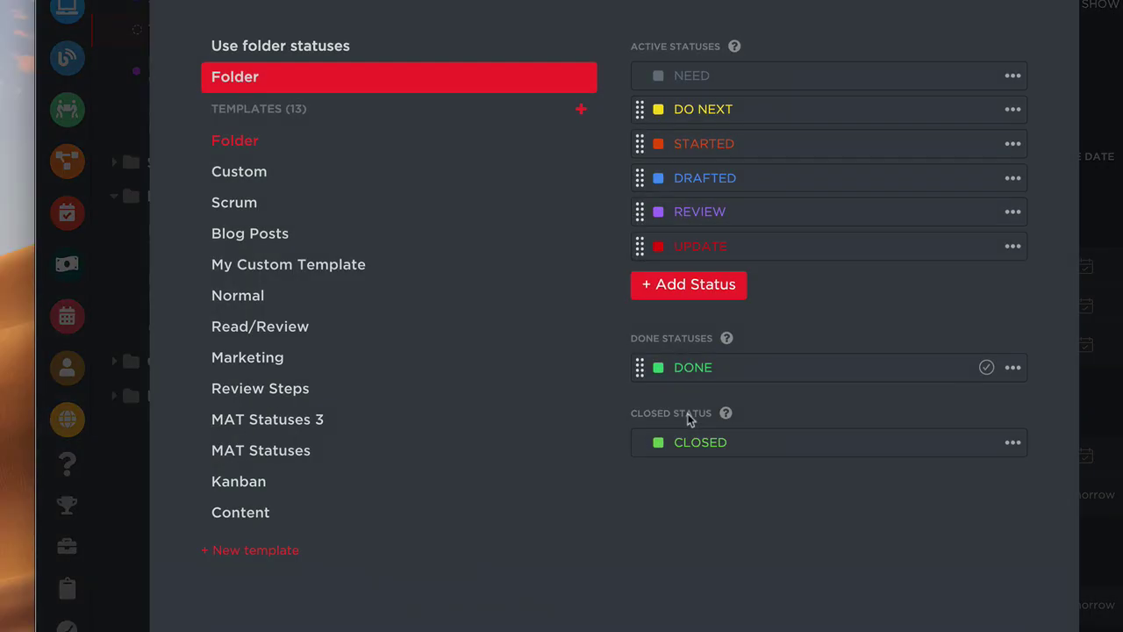
{"action": "left_click", "coordinate": [302, 421]}
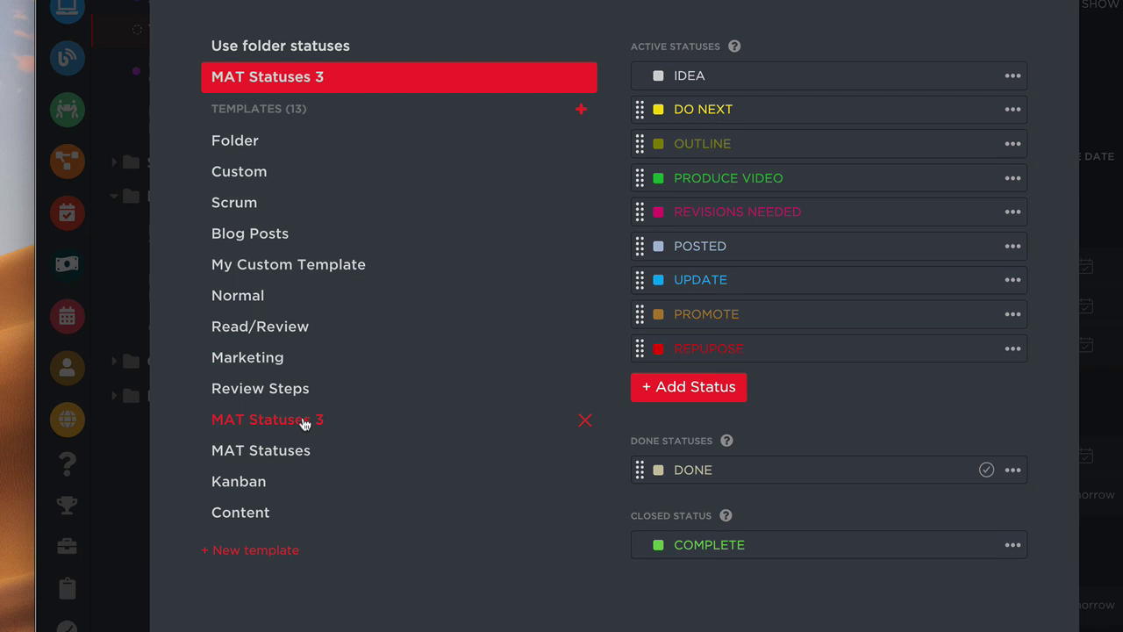
Examine the entry field for adding an active status and the edit options of the Repupose status
{"action": "left_click", "coordinate": [709, 386]}
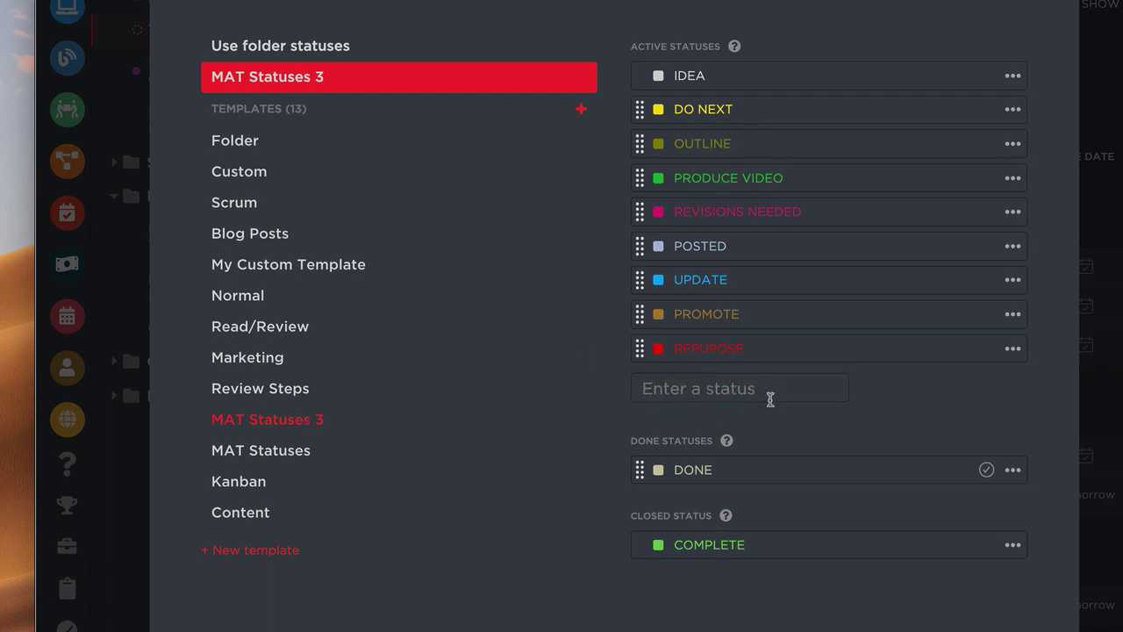
{"action": "left_click", "coordinate": [924, 394]}
{"action": "left_click", "coordinate": [1014, 350]}
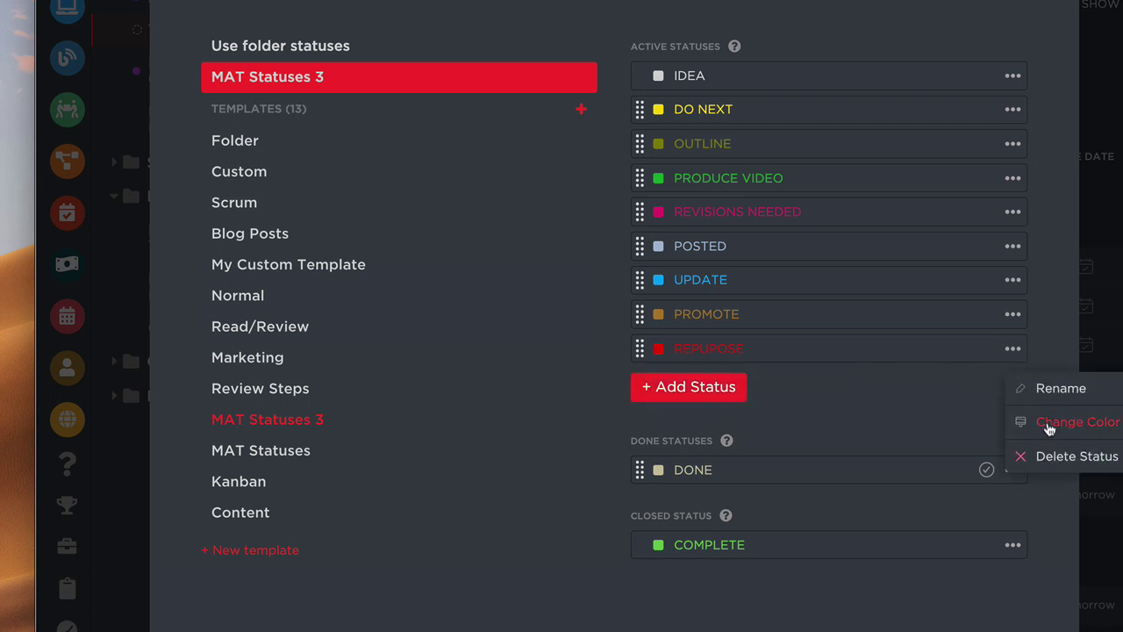
{"action": "left_click", "coordinate": [879, 414]}
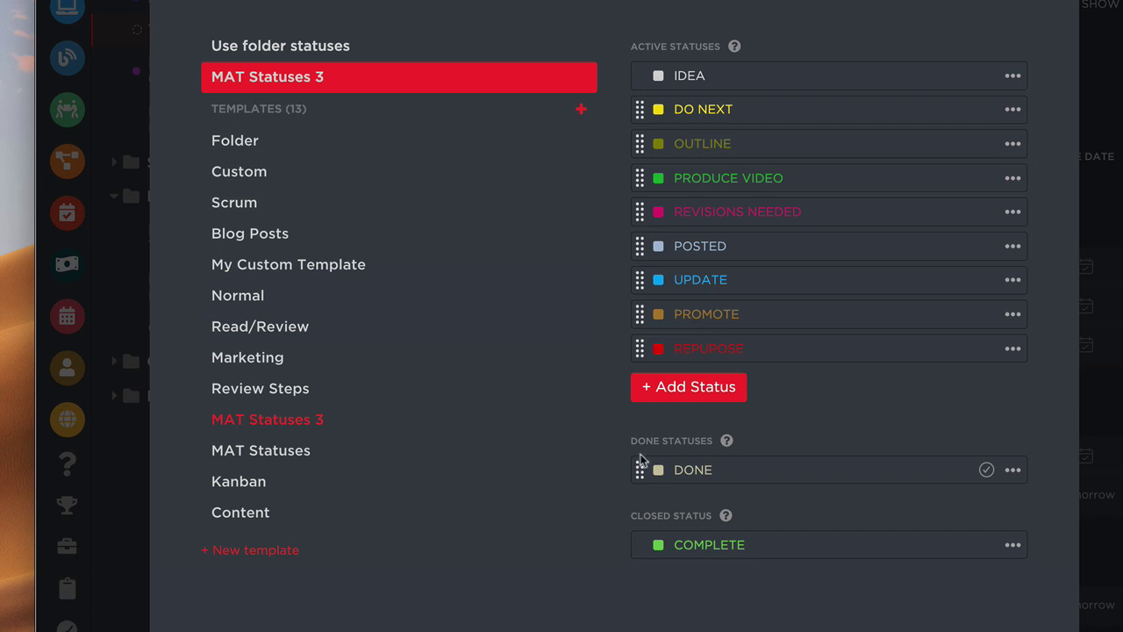
Read the help explanations for the Done statuses and the Closed status
{"action": "mouse_move", "coordinate": [728, 447]}
{"action": "mouse_move", "coordinate": [727, 524]}
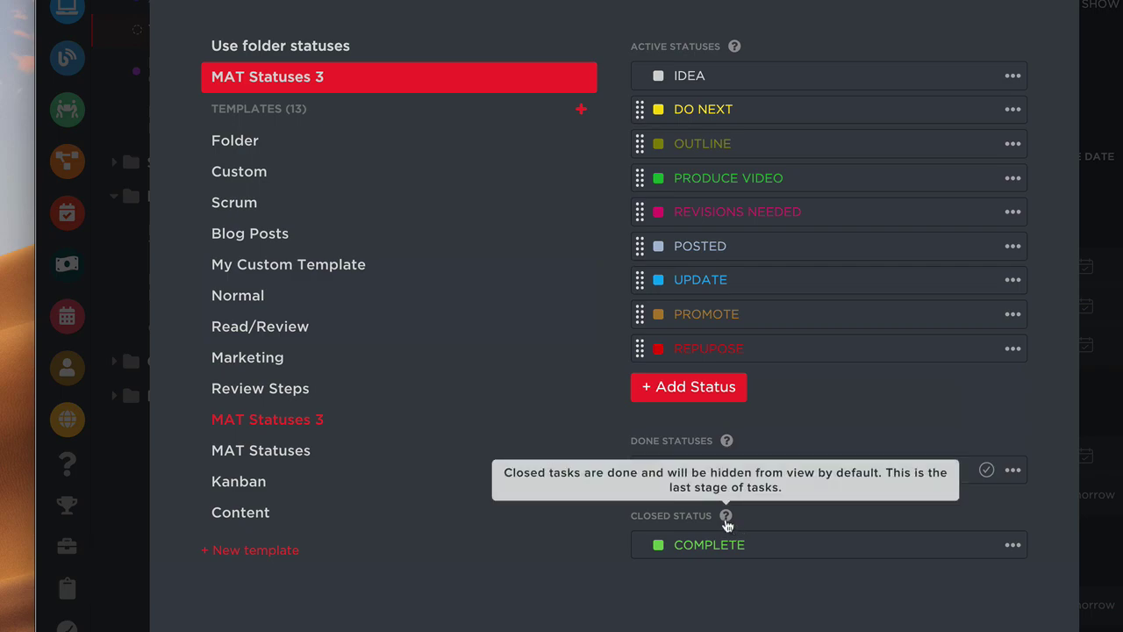
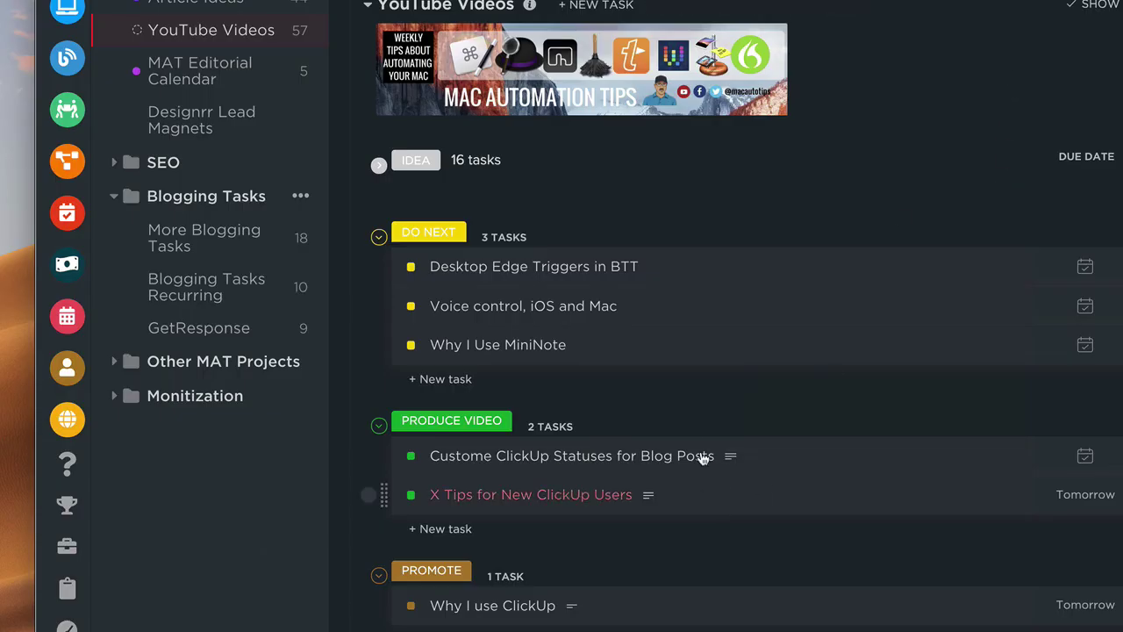
{"action": "scroll", "coordinate": [687, 438], "scroll_direction": "down", "scroll_amount": 1}
{"action": "scroll", "coordinate": [689, 441], "scroll_direction": "up", "scroll_amount": 1}
{"action": "scroll", "coordinate": [693, 382], "scroll_direction": "down", "scroll_amount": 2}
{"action": "scroll", "coordinate": [694, 381], "scroll_direction": "up", "scroll_amount": 2}
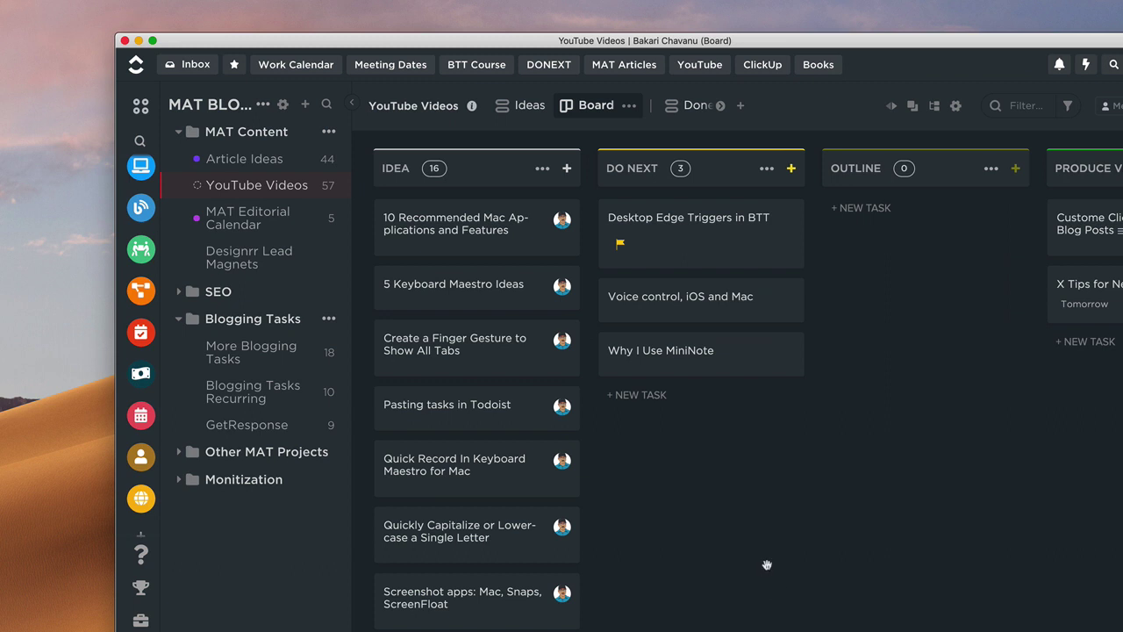
Look across the board's status columns from Idea to Complete, expanding the Done column to view its tasks and collapsing it again
{"action": "scroll", "coordinate": [746, 520], "scroll_direction": "right", "scroll_amount": 10}
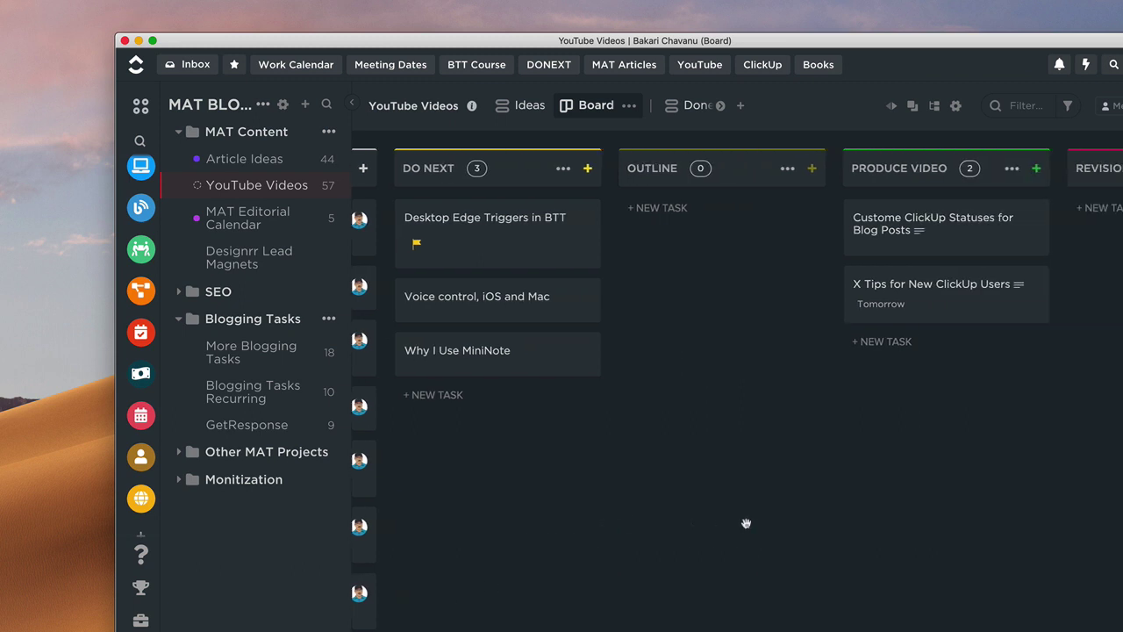
{"action": "scroll", "coordinate": [763, 511], "scroll_direction": "right", "scroll_amount": 12}
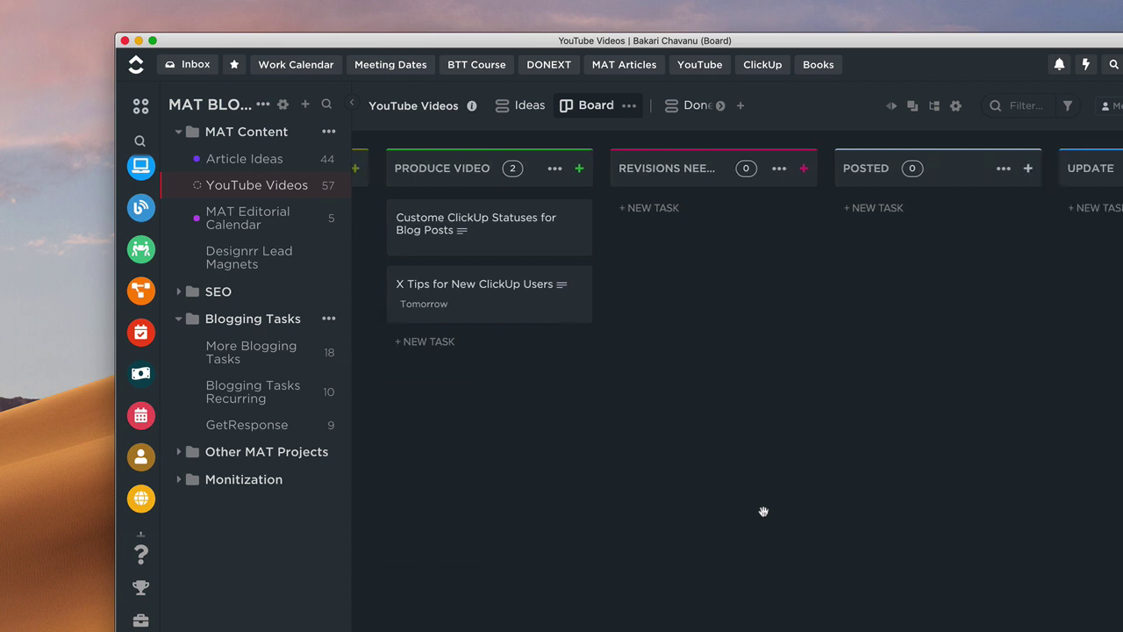
{"action": "scroll", "coordinate": [764, 512], "scroll_direction": "right", "scroll_amount": 8}
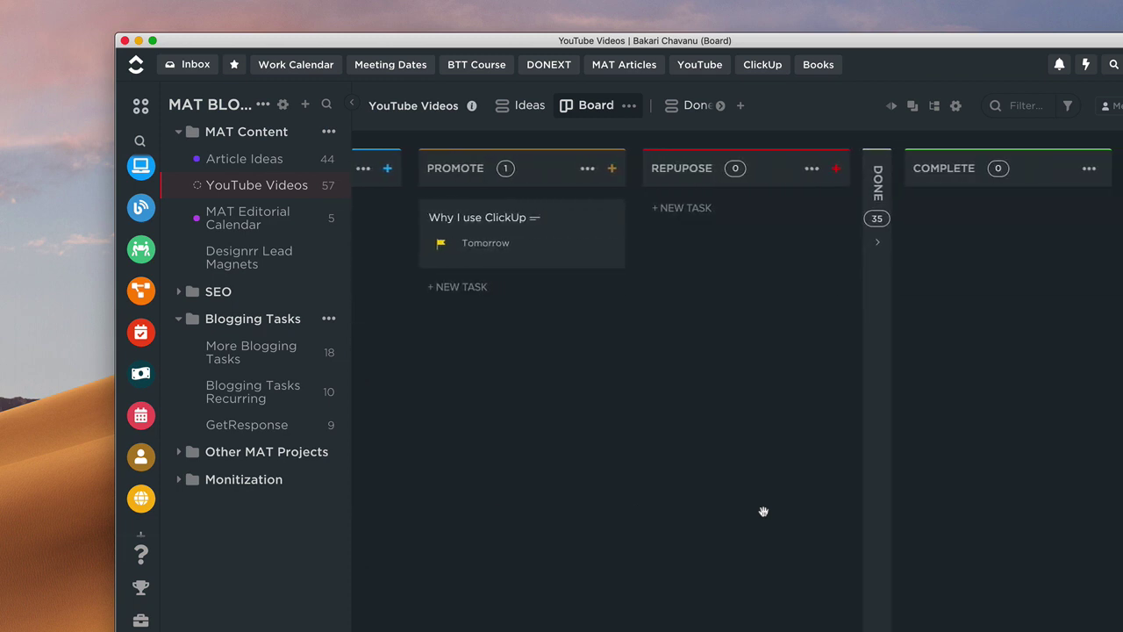
{"action": "scroll", "coordinate": [764, 512], "scroll_direction": "left", "scroll_amount": 8}
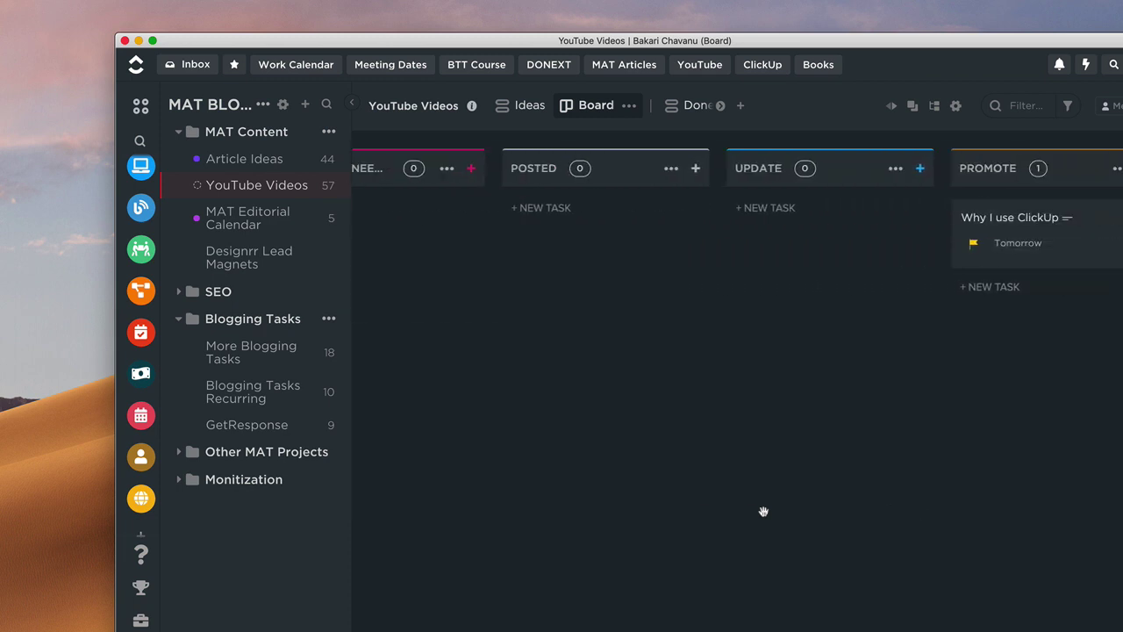
{"action": "scroll", "coordinate": [764, 512], "scroll_direction": "right", "scroll_amount": 10}
{"action": "left_click", "coordinate": [839, 242]}
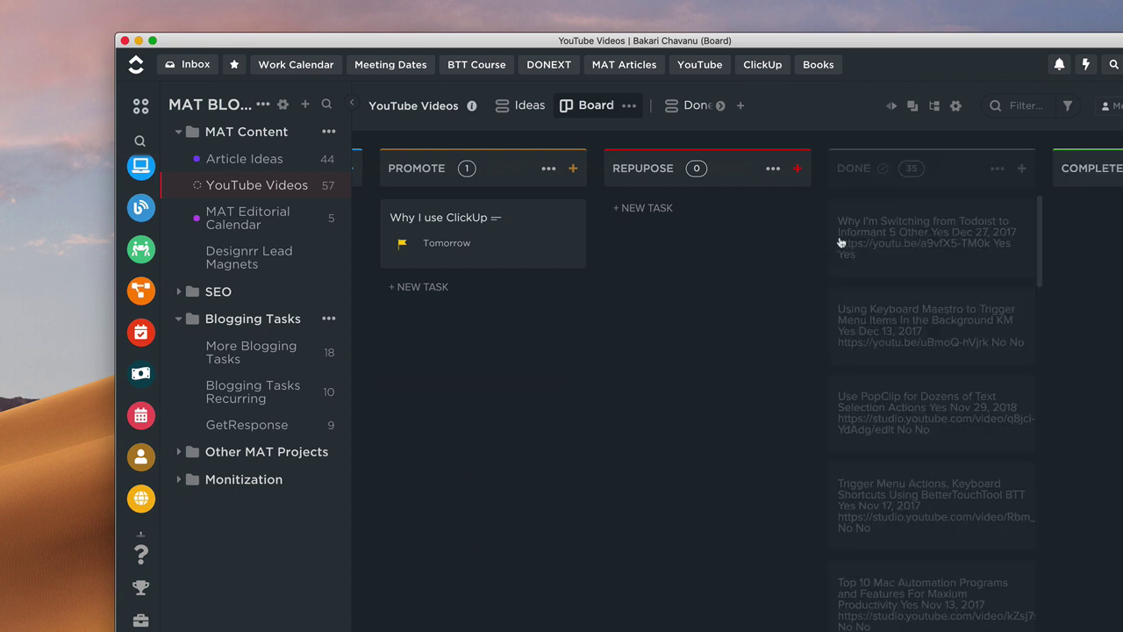
{"action": "left_click", "coordinate": [983, 170]}
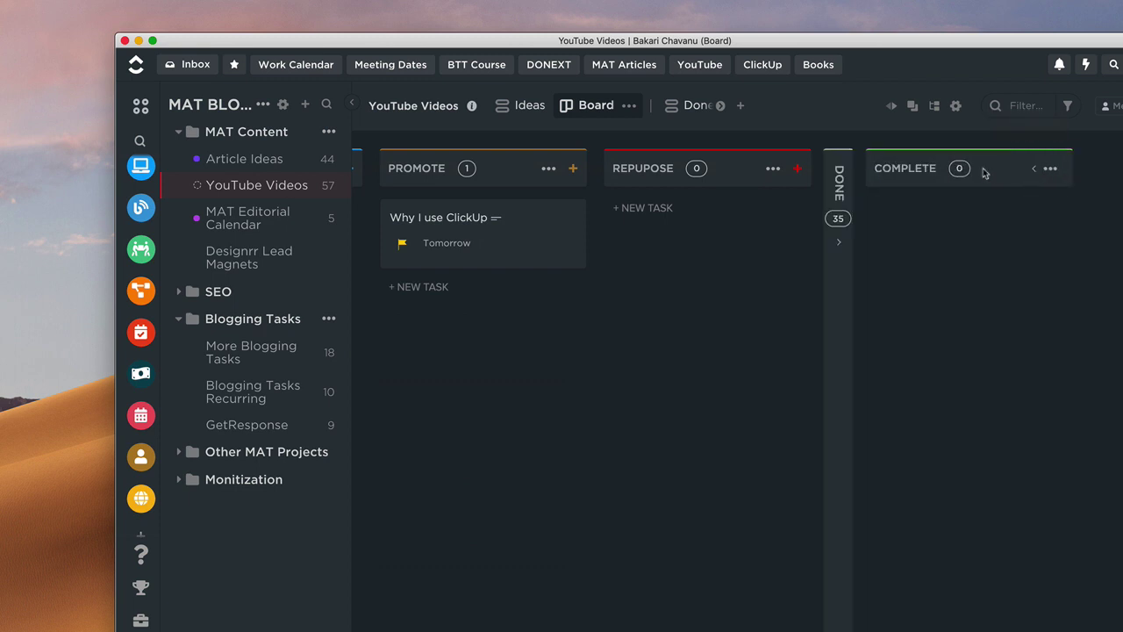
Collapse the Idea column on the board and expand it again
{"action": "scroll", "coordinate": [695, 389], "scroll_direction": "left", "scroll_amount": 10}
{"action": "scroll", "coordinate": [565, 362], "scroll_direction": "left", "scroll_amount": 4}
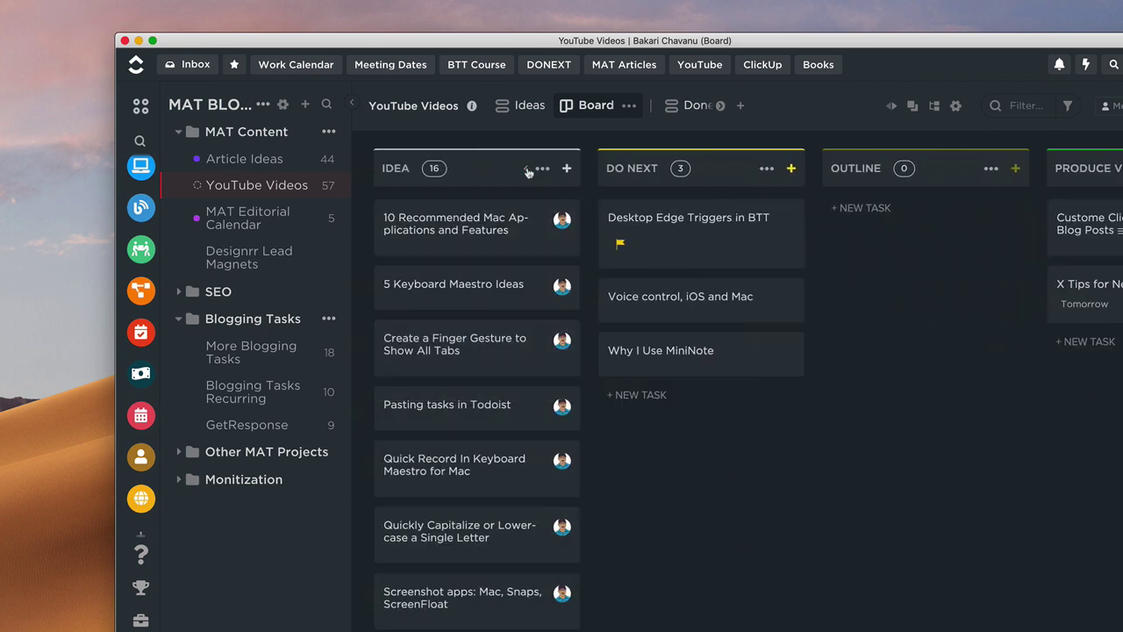
{"action": "left_click", "coordinate": [527, 170]}
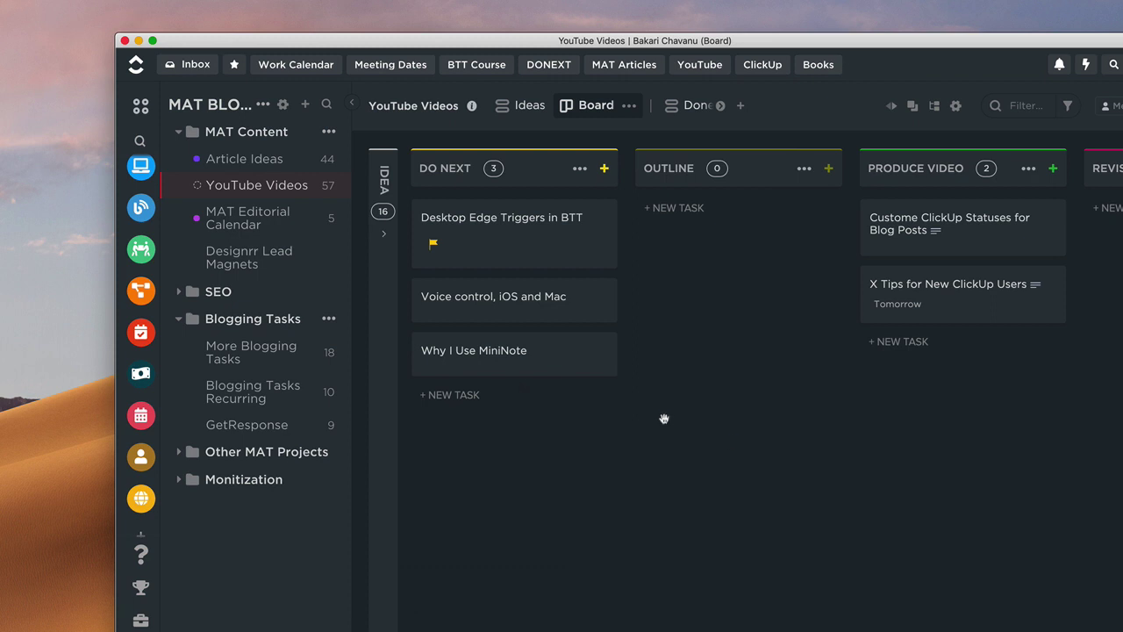
{"action": "left_click", "coordinate": [383, 235]}
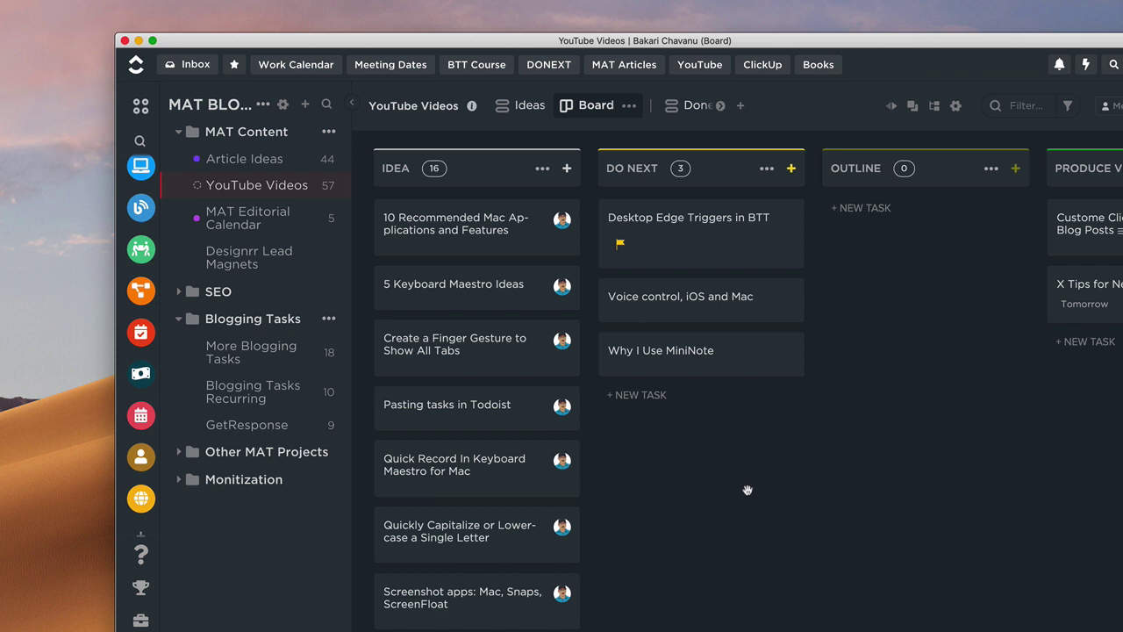
Open the Done view of the YouTube Videos list and look through its tasks
{"action": "left_click", "coordinate": [690, 111]}
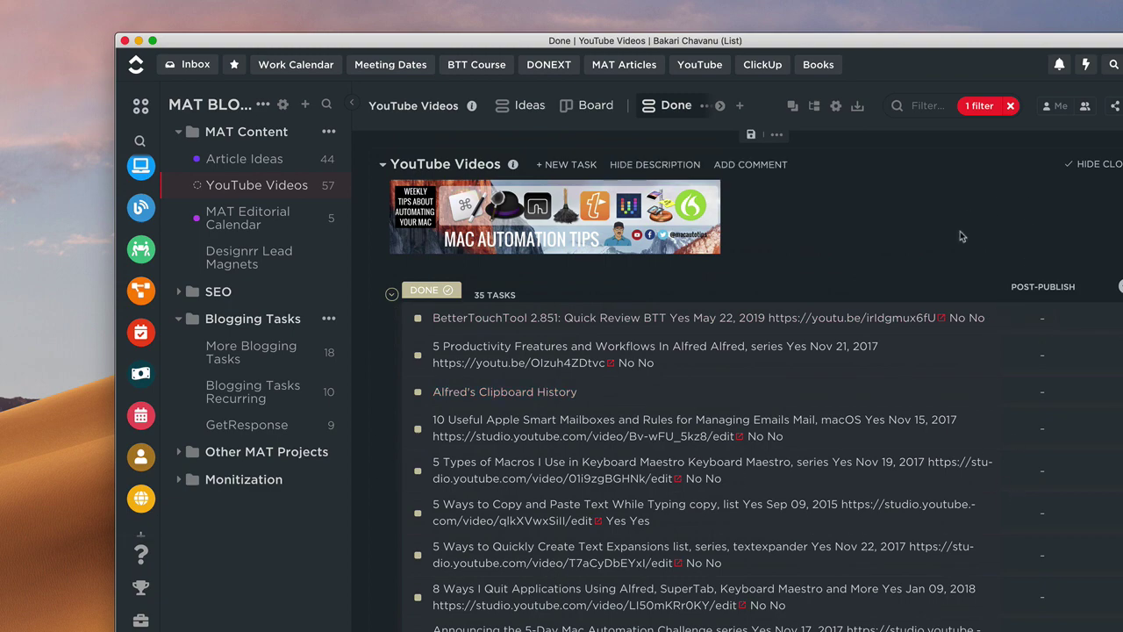
{"action": "scroll", "coordinate": [898, 248], "scroll_direction": "down", "scroll_amount": 10}
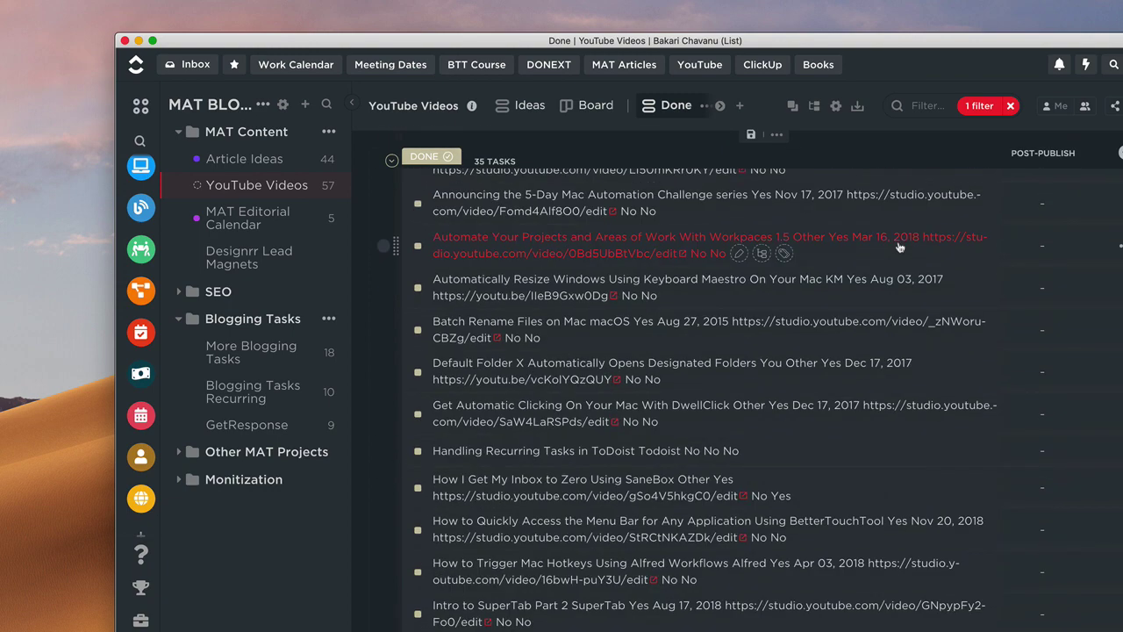
{"action": "scroll", "coordinate": [904, 263], "scroll_direction": "up", "scroll_amount": 10}
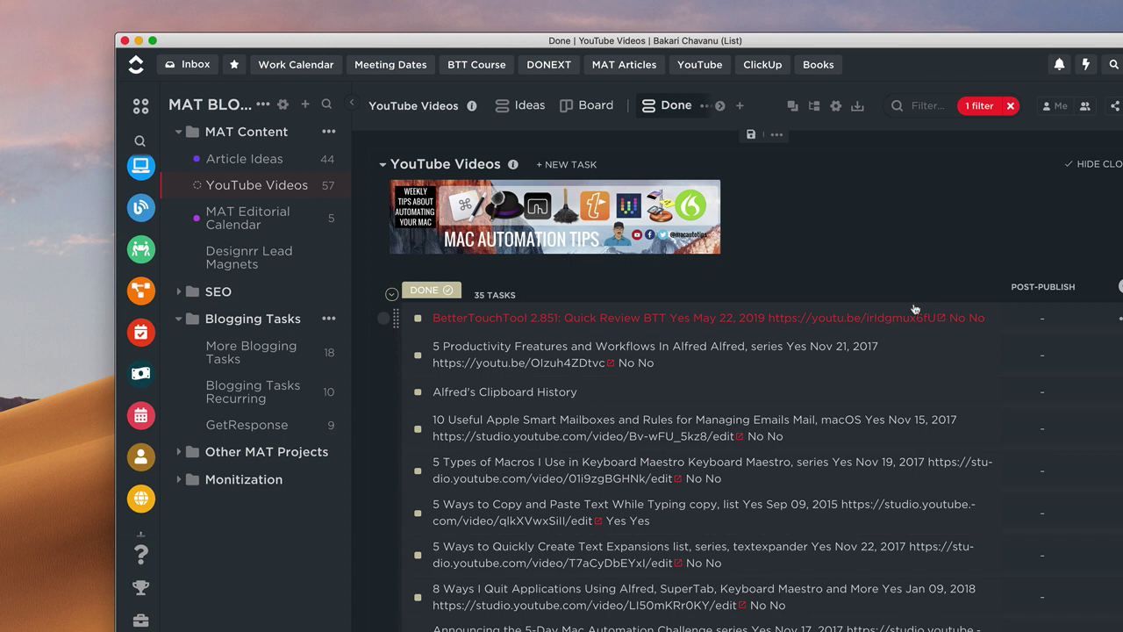
{"action": "scroll", "coordinate": [843, 279], "scroll_direction": "down", "scroll_amount": 1}
{"action": "scroll", "coordinate": [807, 268], "scroll_direction": "up", "scroll_amount": 1}
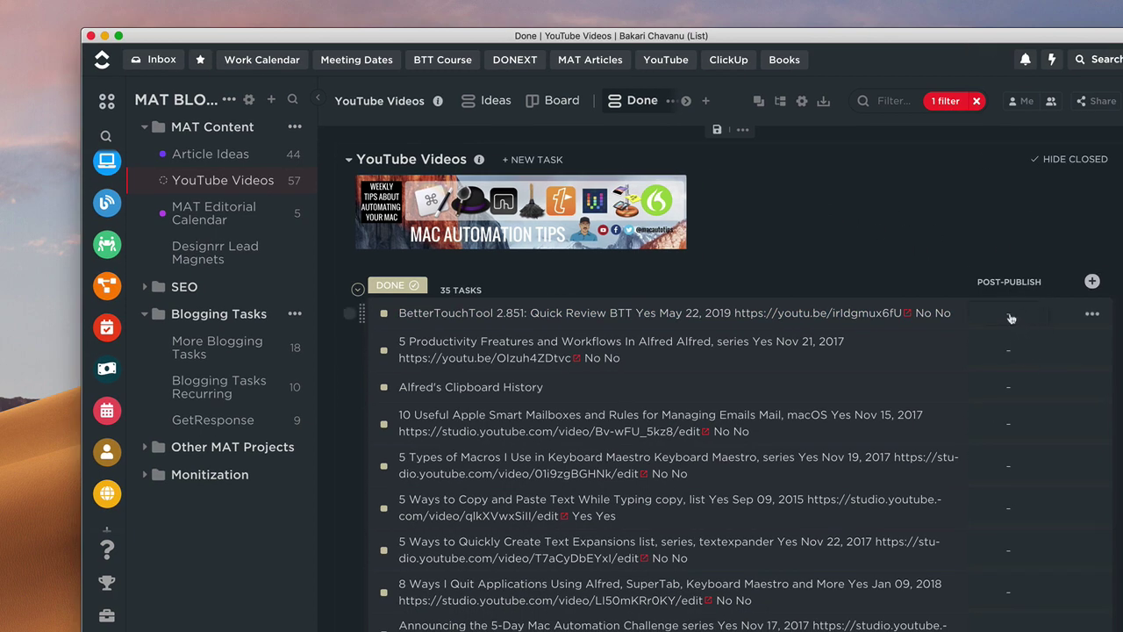
Examine the Post-Publish options for the first Done task and close them without choosing one
{"action": "left_click", "coordinate": [1011, 318]}
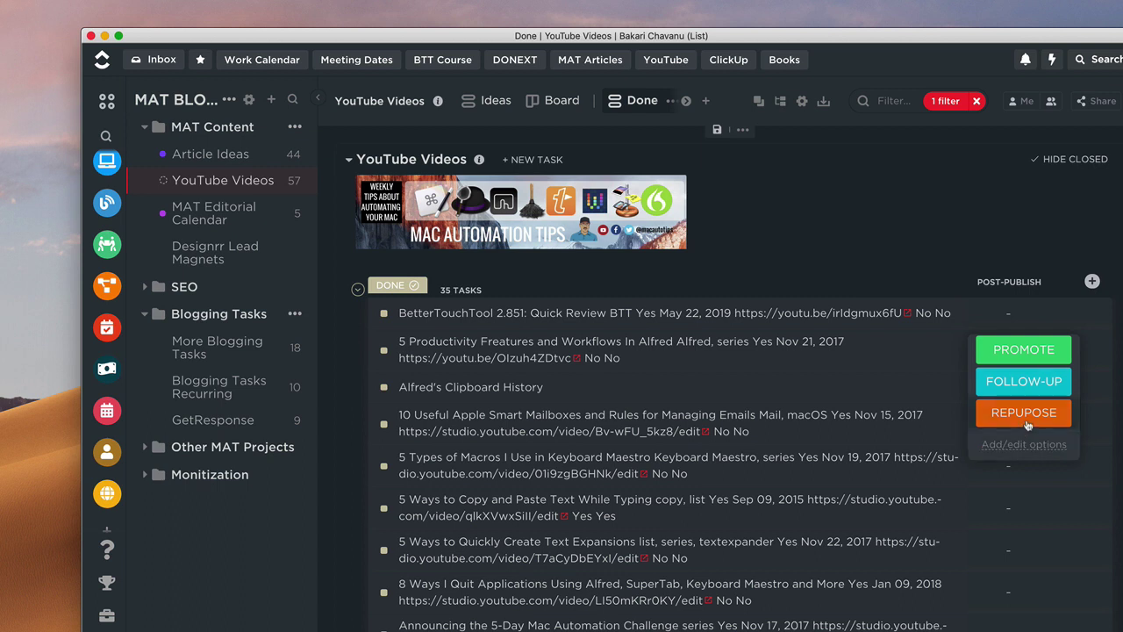
{"action": "left_click", "coordinate": [976, 219]}
{"action": "scroll", "coordinate": [910, 334], "scroll_direction": "down", "scroll_amount": 3}
{"action": "scroll", "coordinate": [909, 325], "scroll_direction": "up", "scroll_amount": 3}
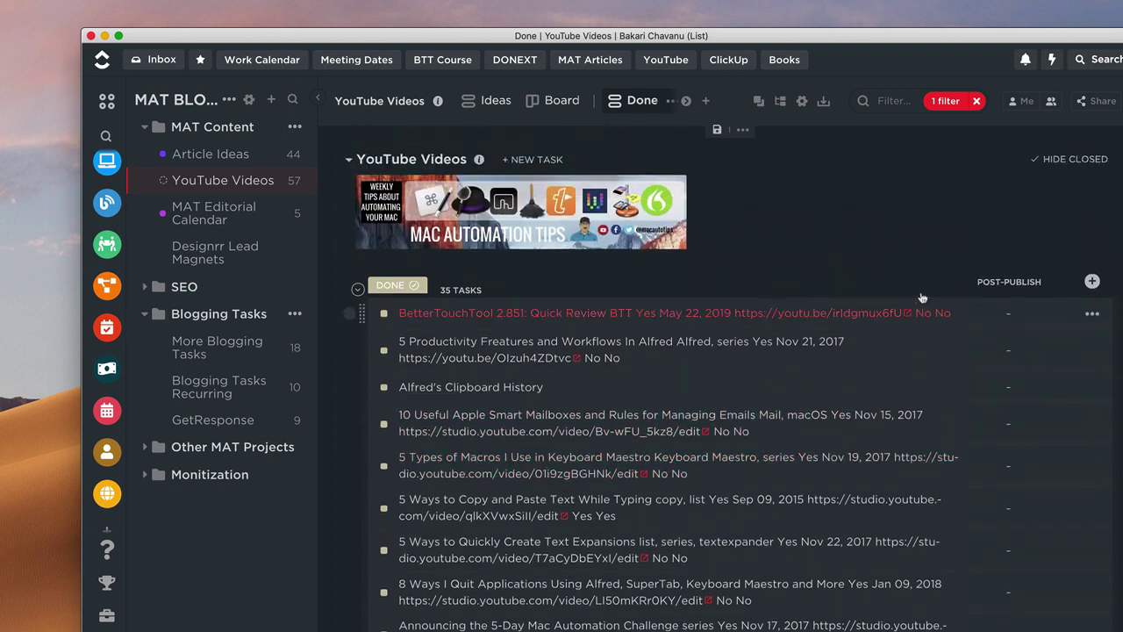
Examine the Done view's active Status filter and its selectable status groups, leaving the filter as it is
{"action": "left_click", "coordinate": [955, 104]}
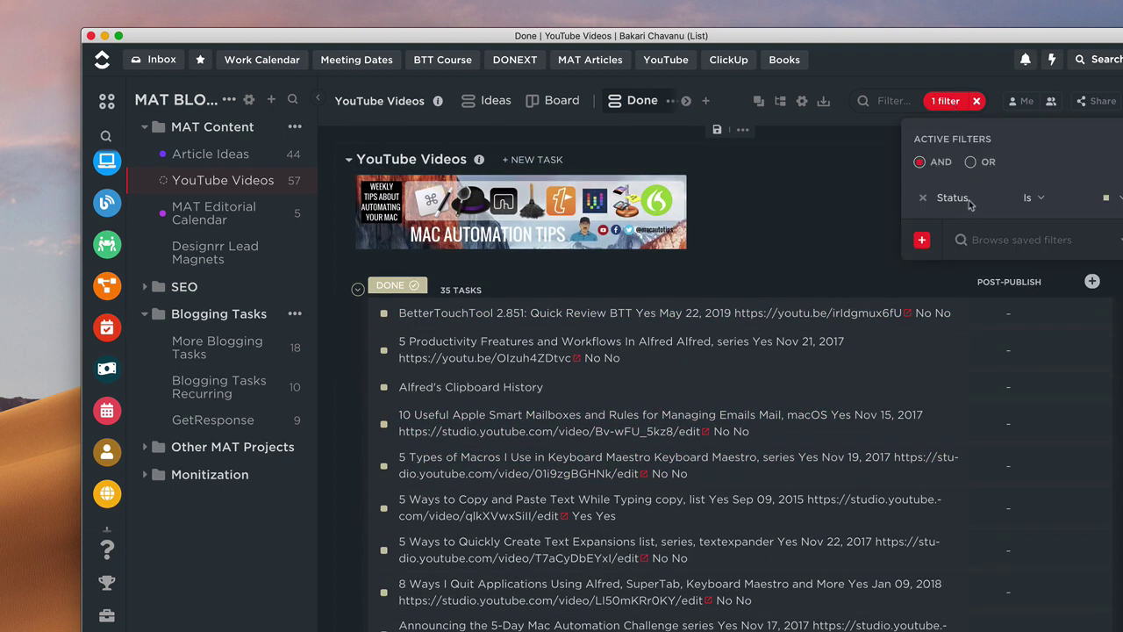
{"action": "left_click", "coordinate": [1116, 202]}
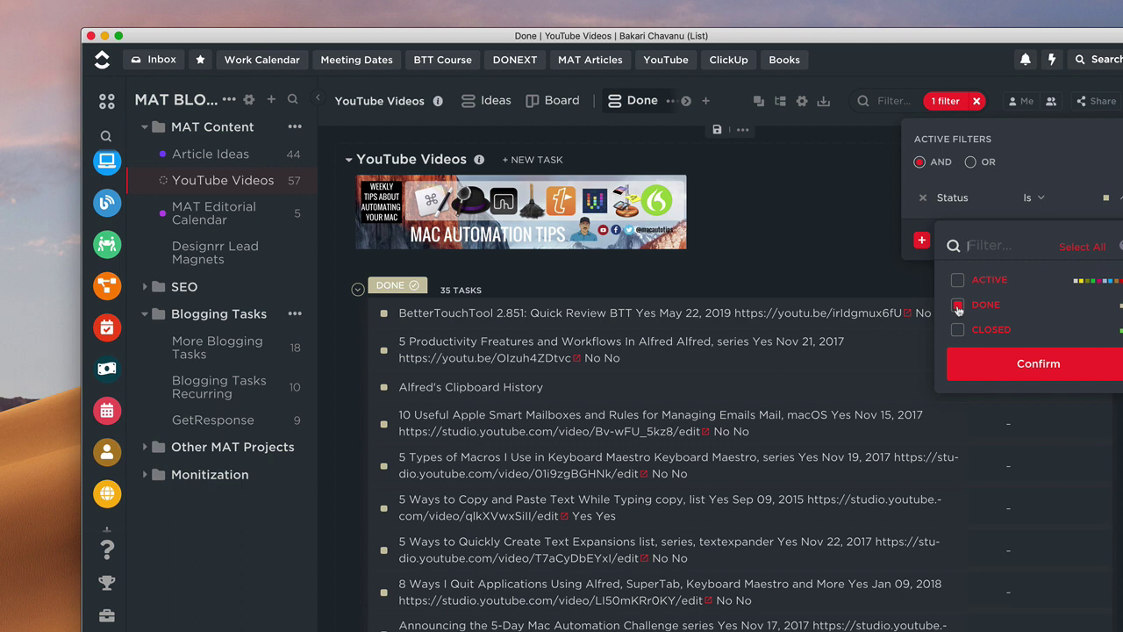
{"action": "left_click", "coordinate": [767, 226]}
{"action": "left_click", "coordinate": [811, 201]}
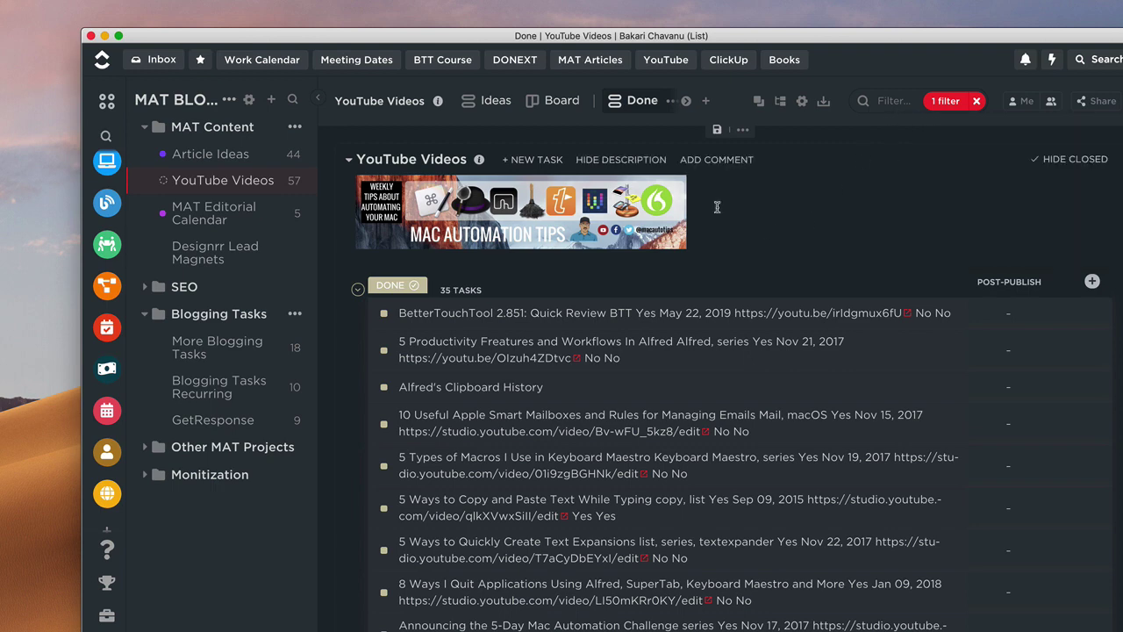
{"action": "scroll", "coordinate": [715, 207], "scroll_direction": "down", "scroll_amount": 3}
{"action": "scroll", "coordinate": [693, 175], "scroll_direction": "up", "scroll_amount": 3}
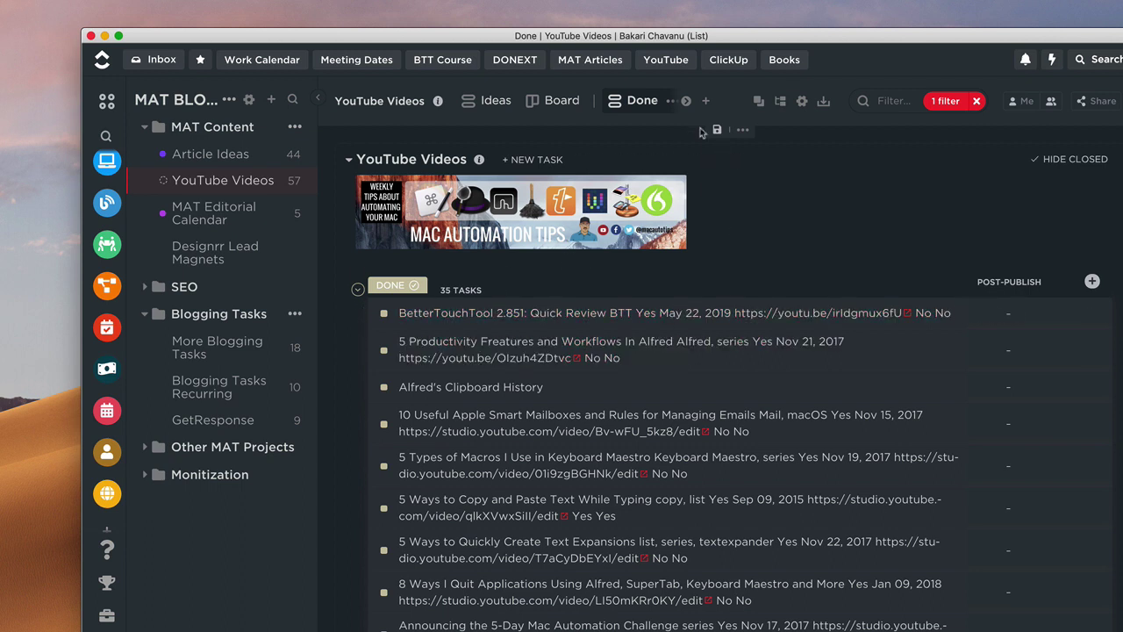
Switch to the Ideas list view and look over the tasks grouped by status
{"action": "left_click", "coordinate": [501, 102]}
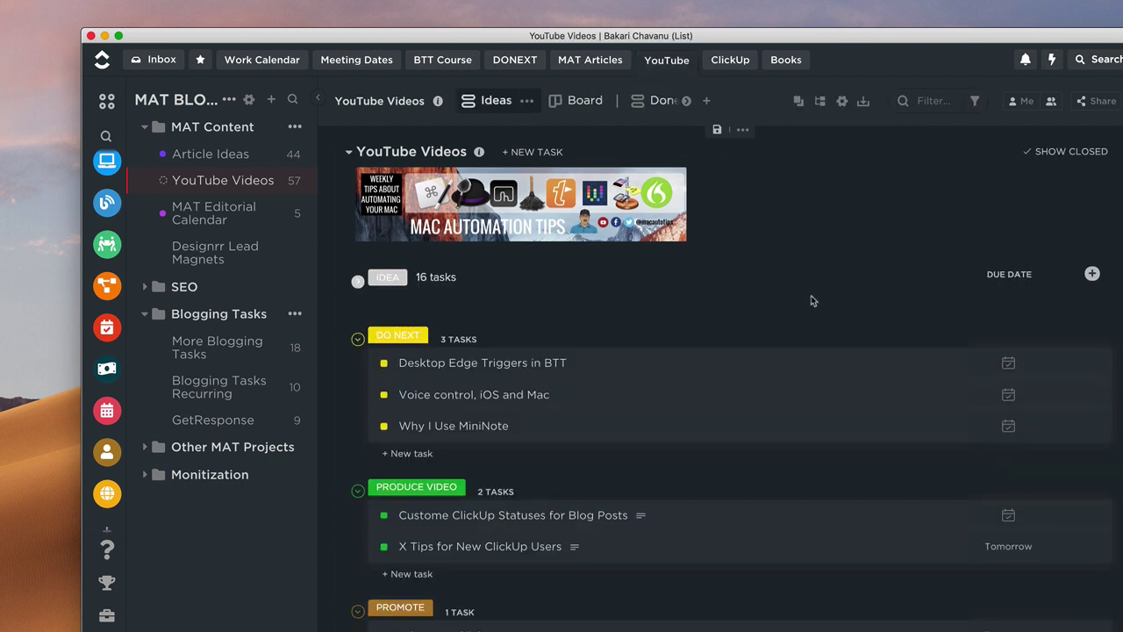
{"action": "scroll", "coordinate": [816, 294], "scroll_direction": "down", "scroll_amount": 2}
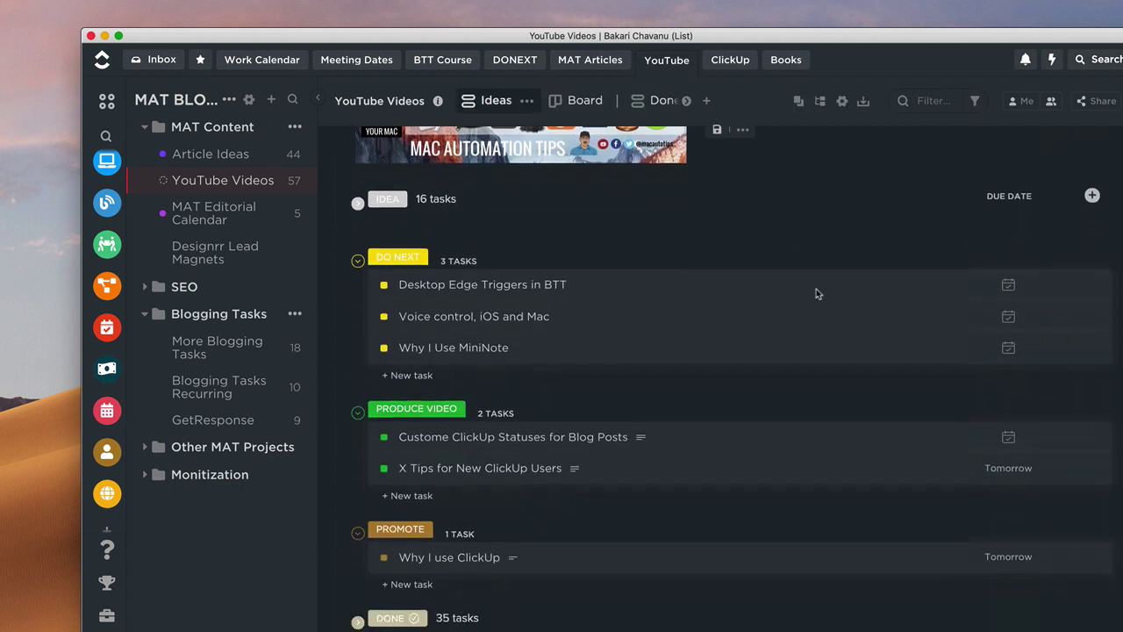
{"action": "scroll", "coordinate": [817, 294], "scroll_direction": "up", "scroll_amount": 2}
{"action": "scroll", "coordinate": [819, 294], "scroll_direction": "down", "scroll_amount": 1}
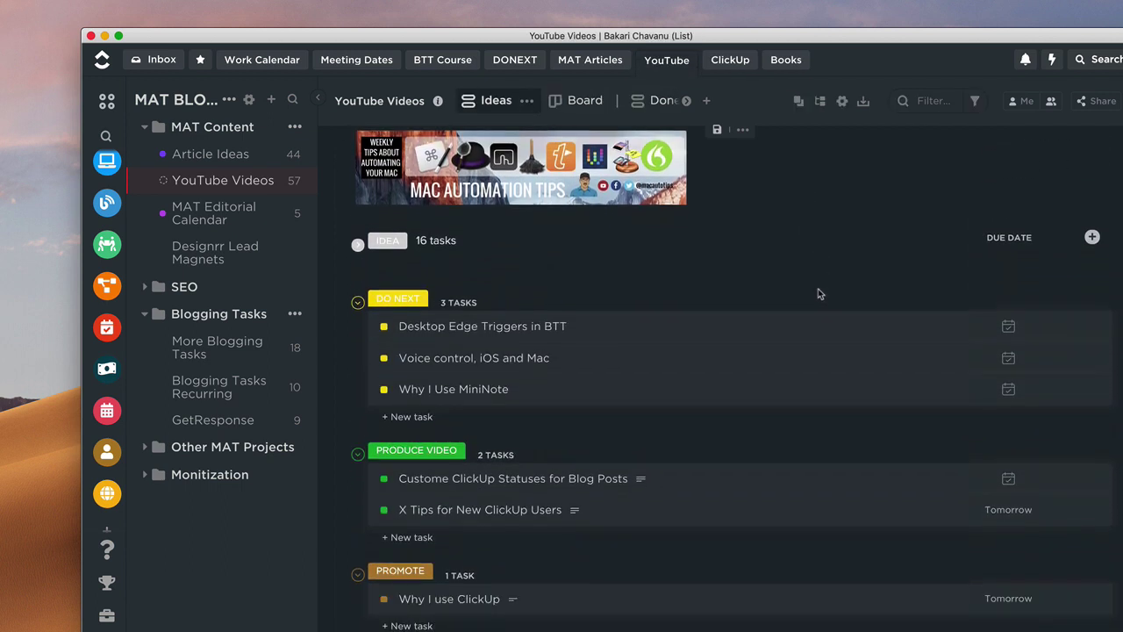
{"action": "scroll", "coordinate": [784, 279], "scroll_direction": "up", "scroll_amount": 1}
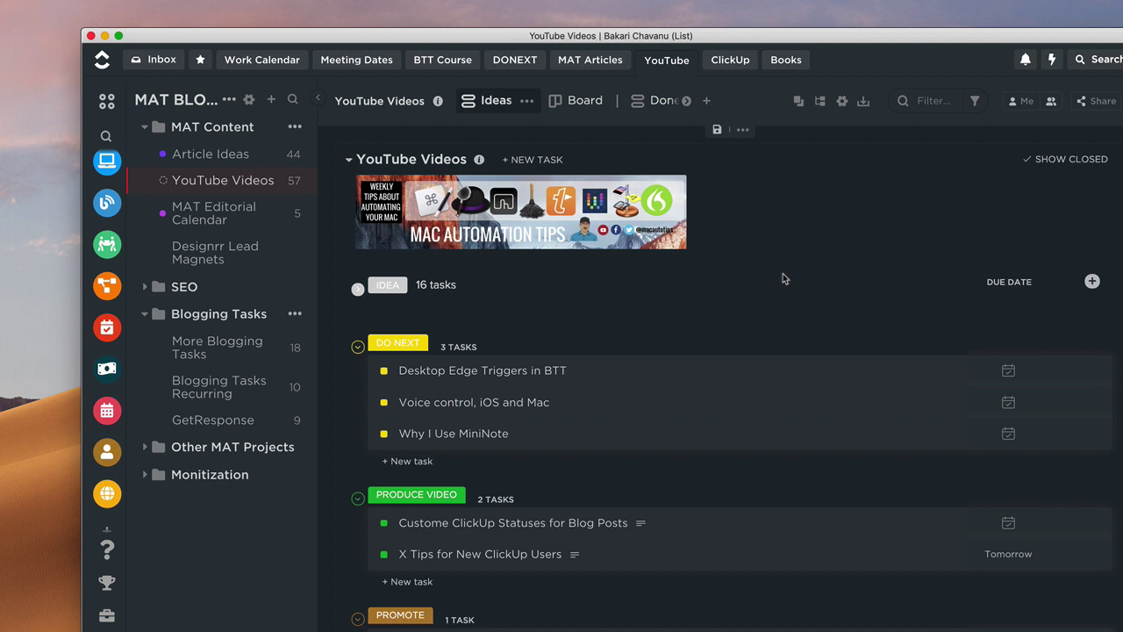
Return to the Board view and look across its status columns, ending back at the Idea column
{"action": "left_click", "coordinate": [585, 96]}
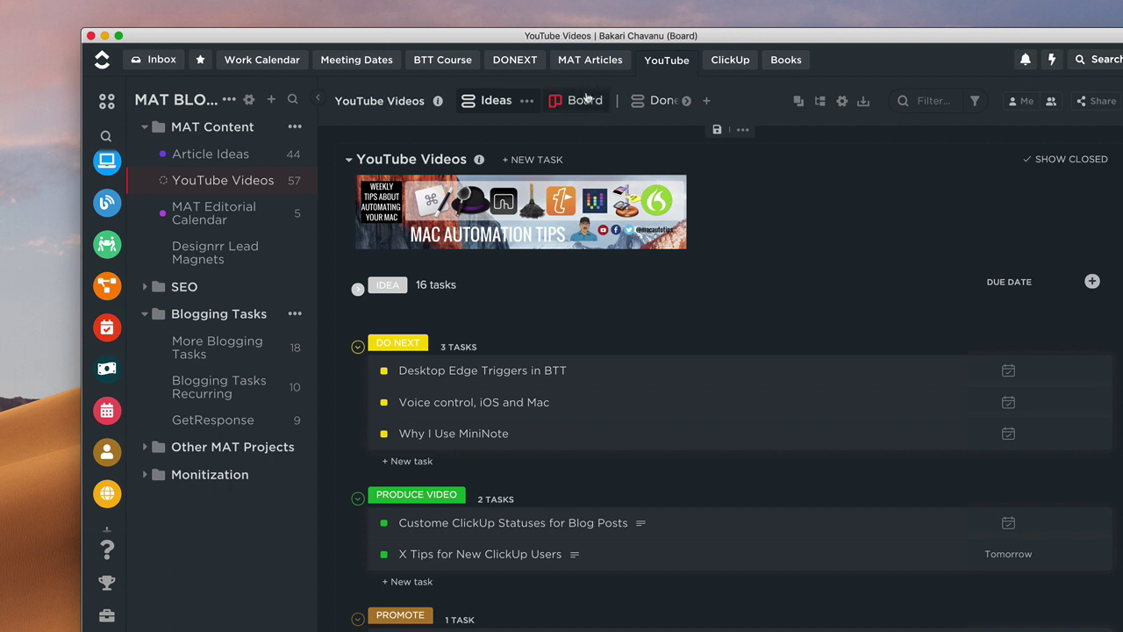
{"action": "scroll", "coordinate": [673, 454], "scroll_direction": "right", "scroll_amount": 5}
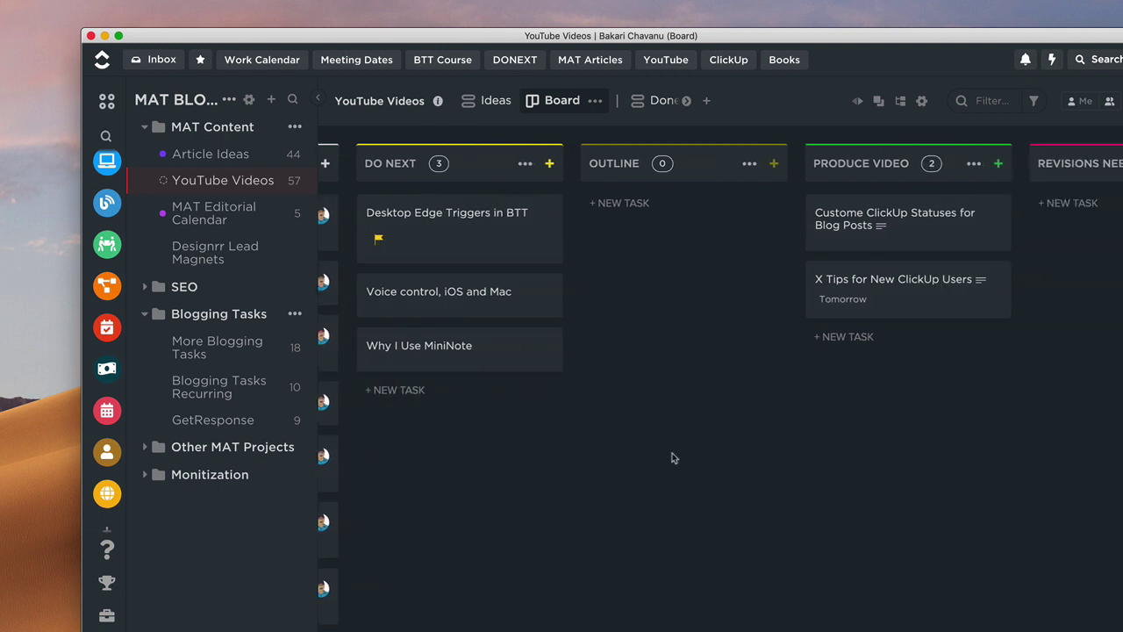
{"action": "scroll", "coordinate": [672, 457], "scroll_direction": "right", "scroll_amount": 10}
{"action": "scroll", "coordinate": [672, 458], "scroll_direction": "left", "scroll_amount": 4}
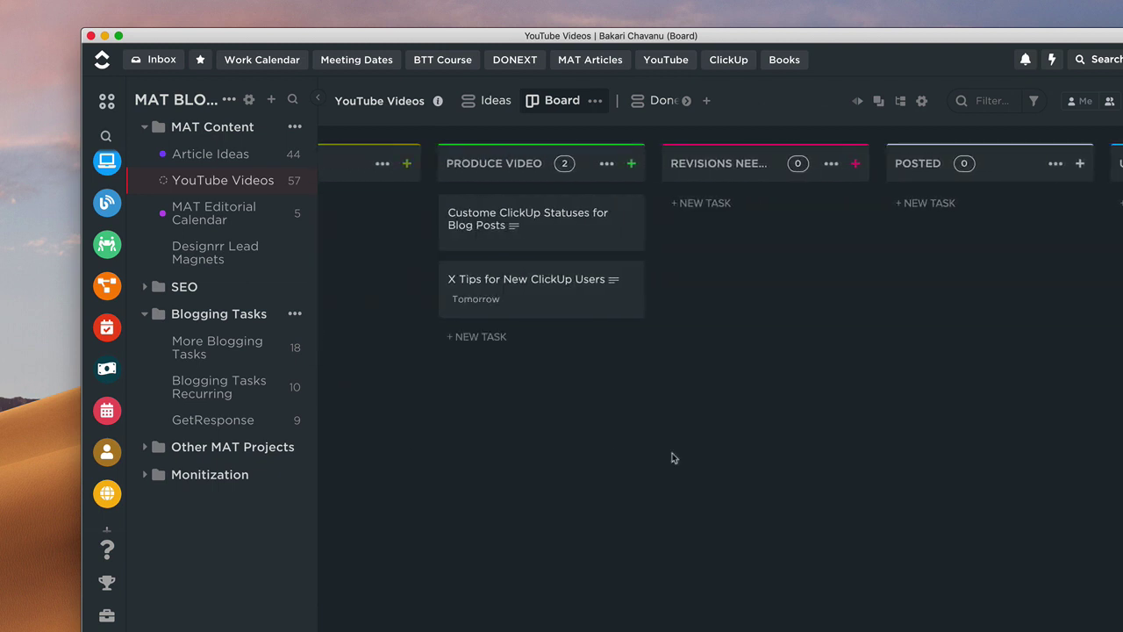
{"action": "scroll", "coordinate": [673, 456], "scroll_direction": "left", "scroll_amount": 6}
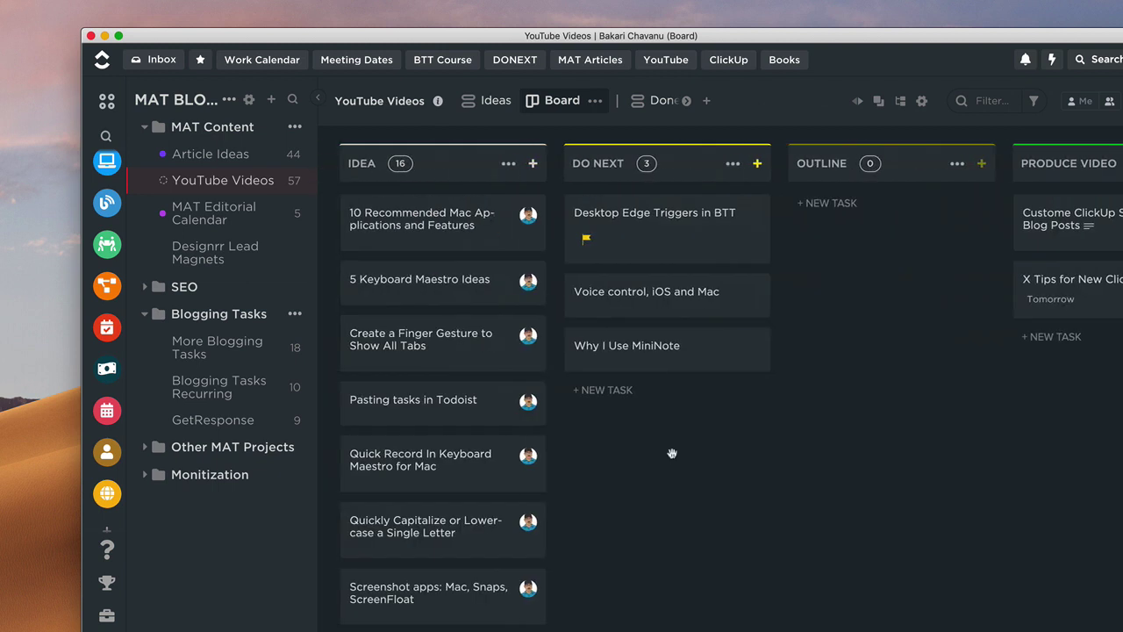